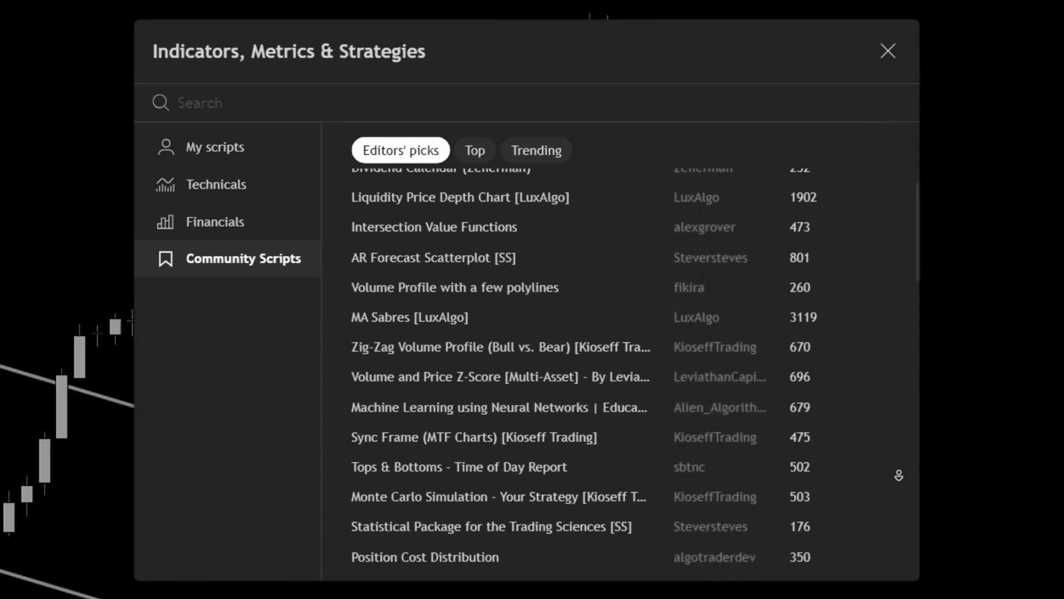
scroll(898, 475, down, 5)
scroll(898, 475, down, 3)
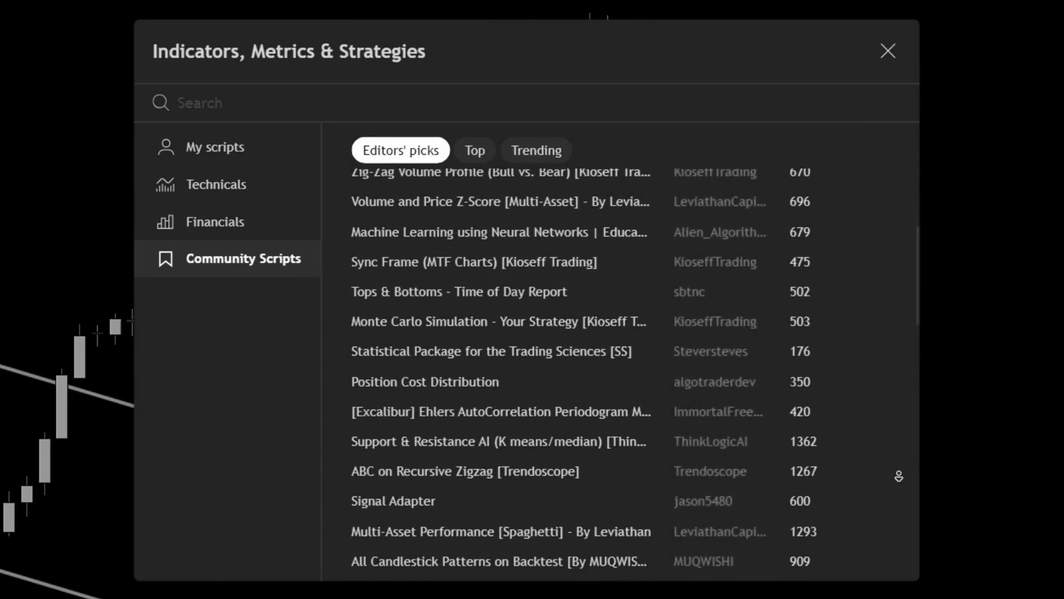
scroll(898, 475, down, 2)
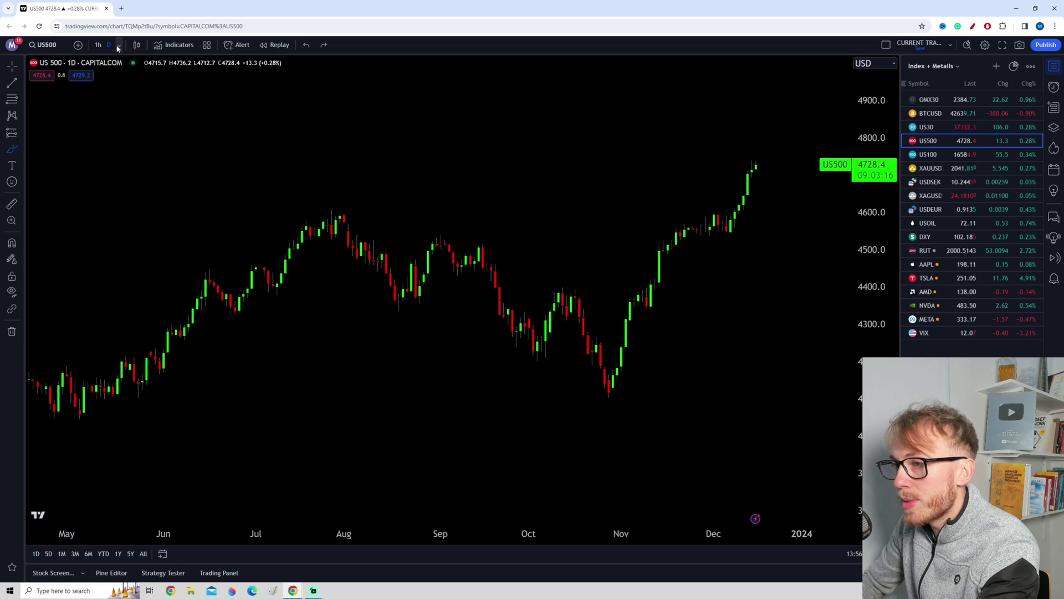
Switch the US500 chart to the 1 week timeframe and fit the price range around the early-2022 high and latest candles
click(118, 47)
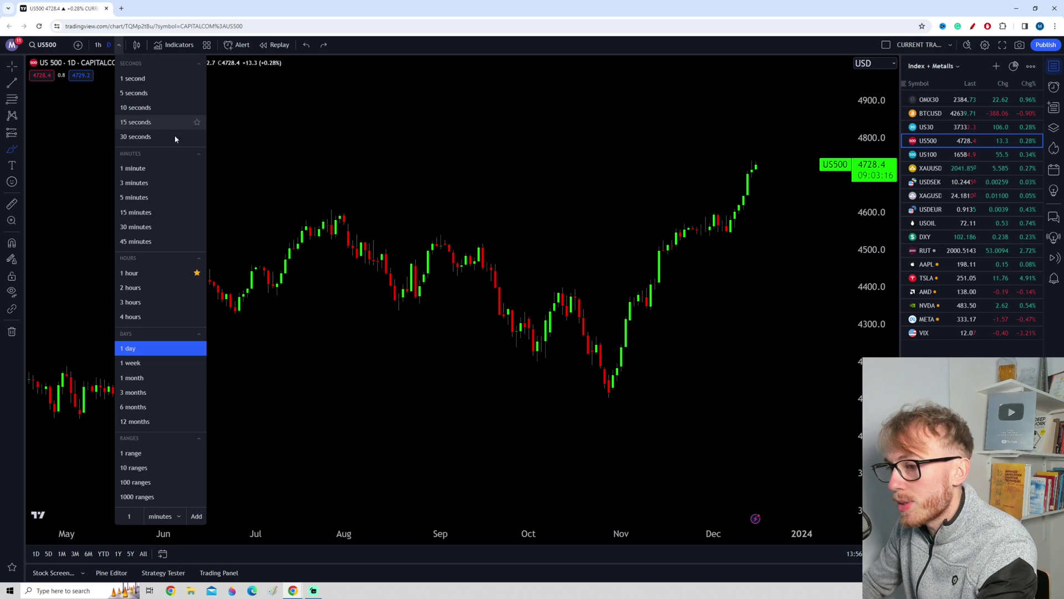
click(157, 364)
drag(873, 299, 865, 410)
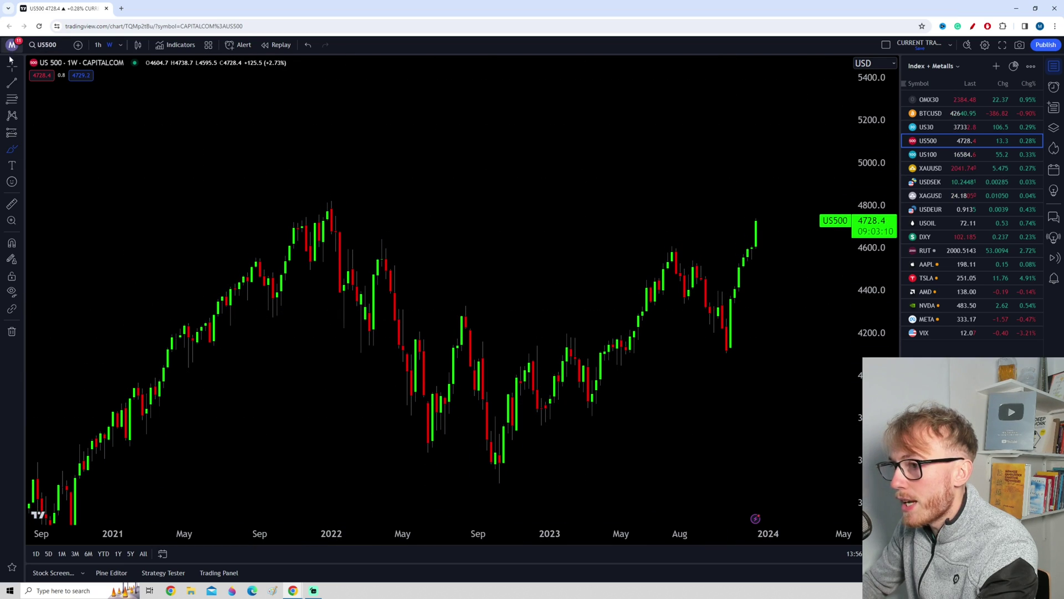
drag(416, 185, 366, 186)
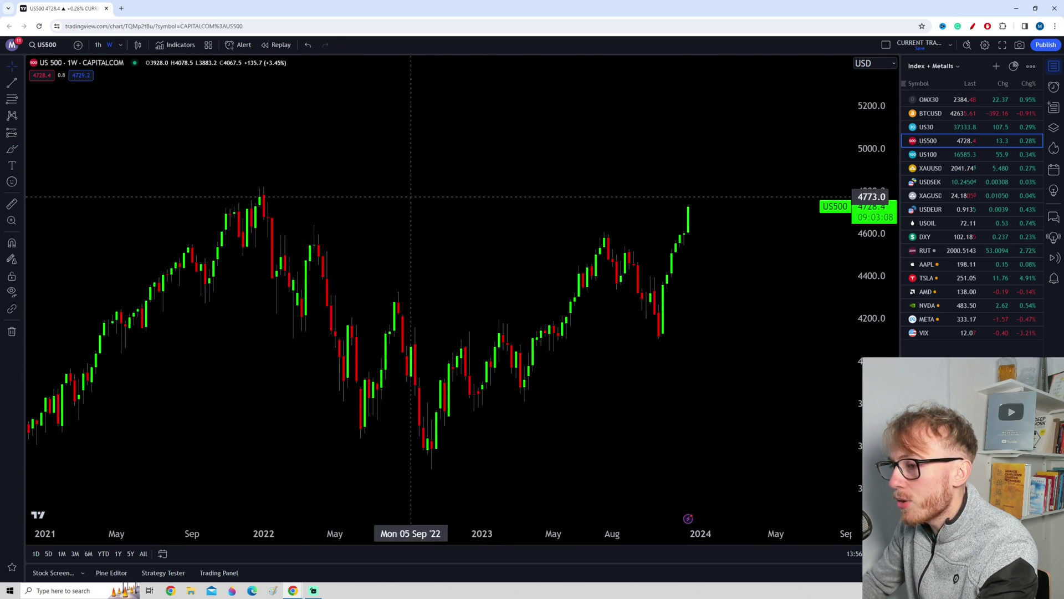
Mark the early-2022 high with the brush and place a horizontal line there at 4820.3
click(11, 149)
mouse_move(580, 171)
mouse_down()
mouse_move(259, 381)
mouse_move(579, 170)
mouse_up()
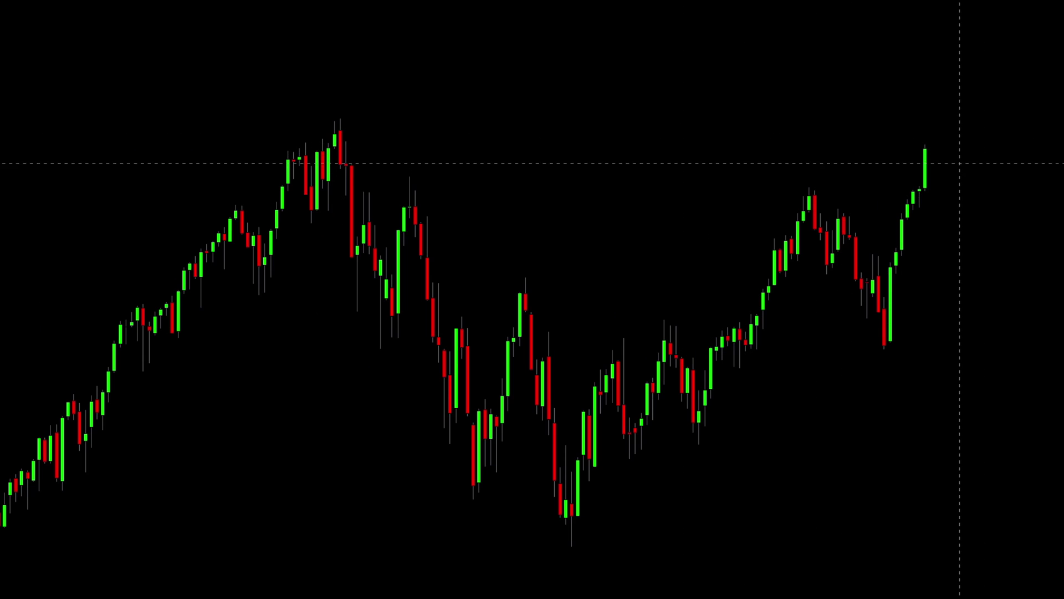
mouse_move(927, 123)
mouse_down()
mouse_move(906, 125)
mouse_move(887, 166)
mouse_move(937, 161)
mouse_up()
drag(299, 118, 799, 113)
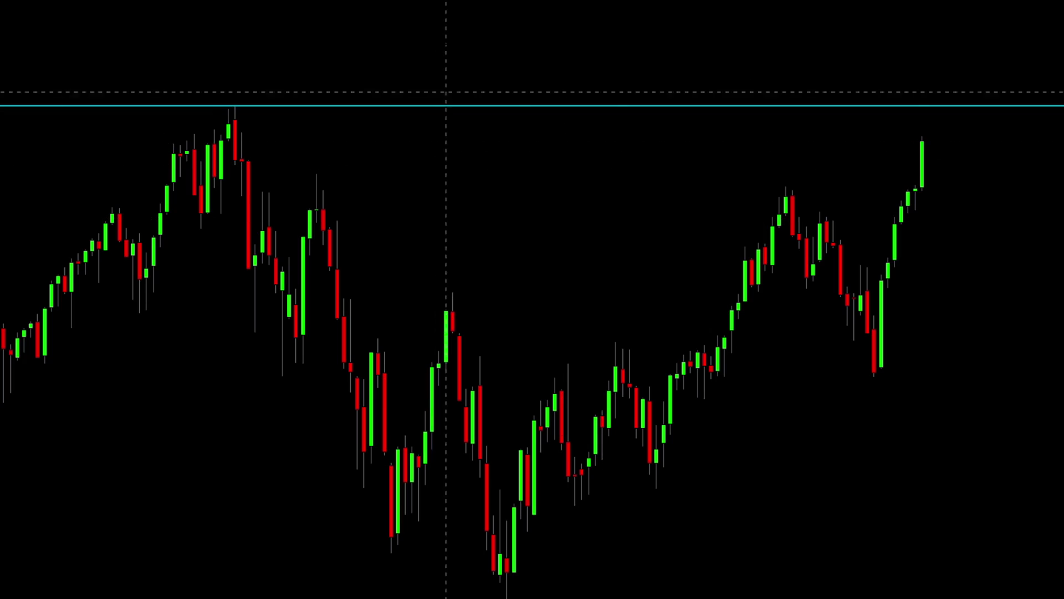
Circle the area between the early-2022 high and the latest candles with the brush, and undo the stroke
mouse_move(651, 62)
mouse_down()
mouse_move(138, 85)
mouse_move(214, 136)
mouse_move(698, 130)
mouse_up()
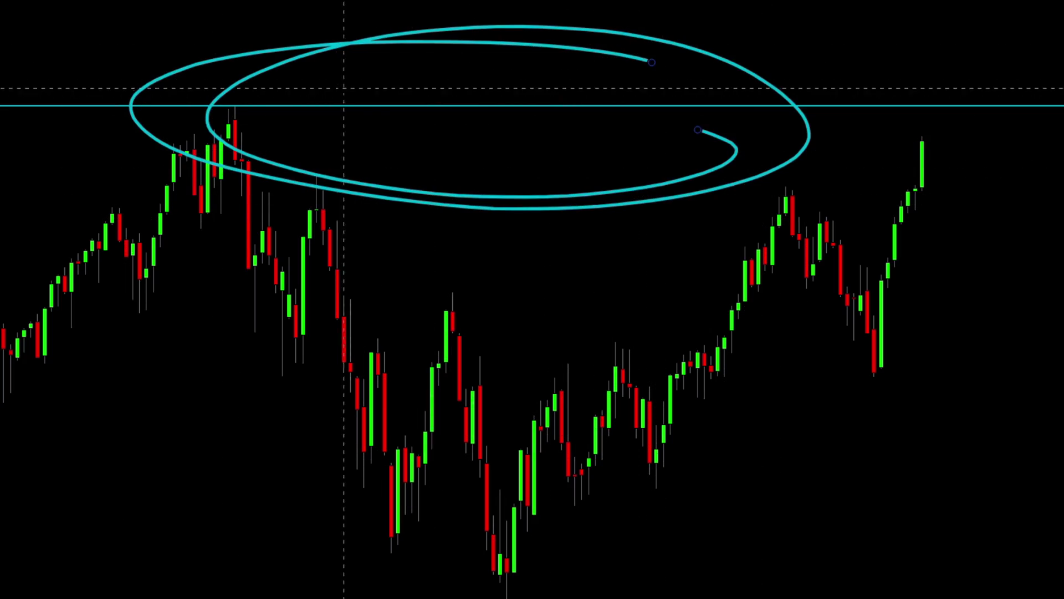
key(ctrl+z)
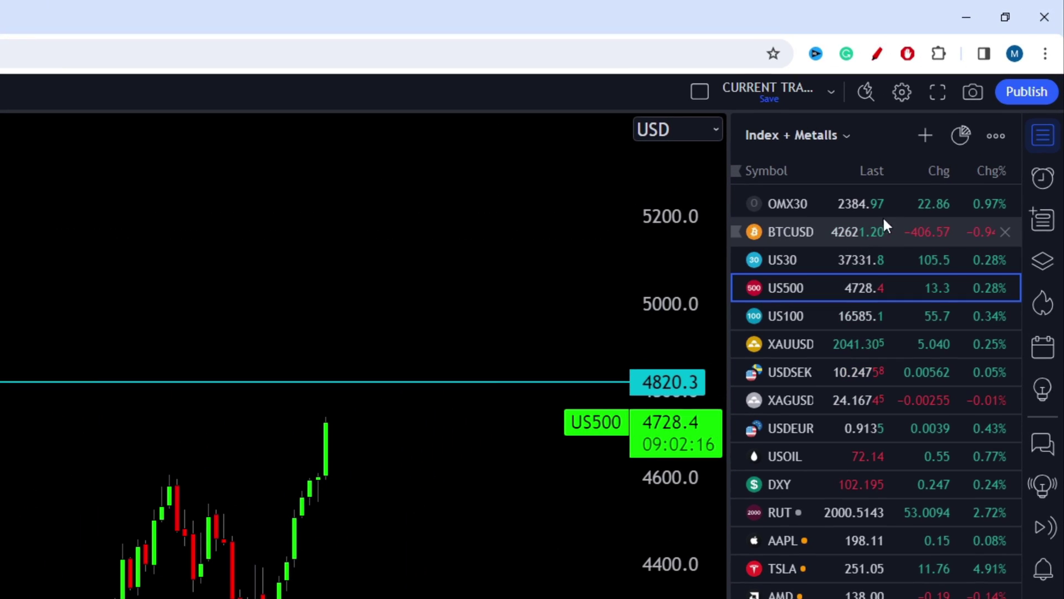
Start a new US500 price alert with the condition Greater Than and a price of 4800
click(1043, 180)
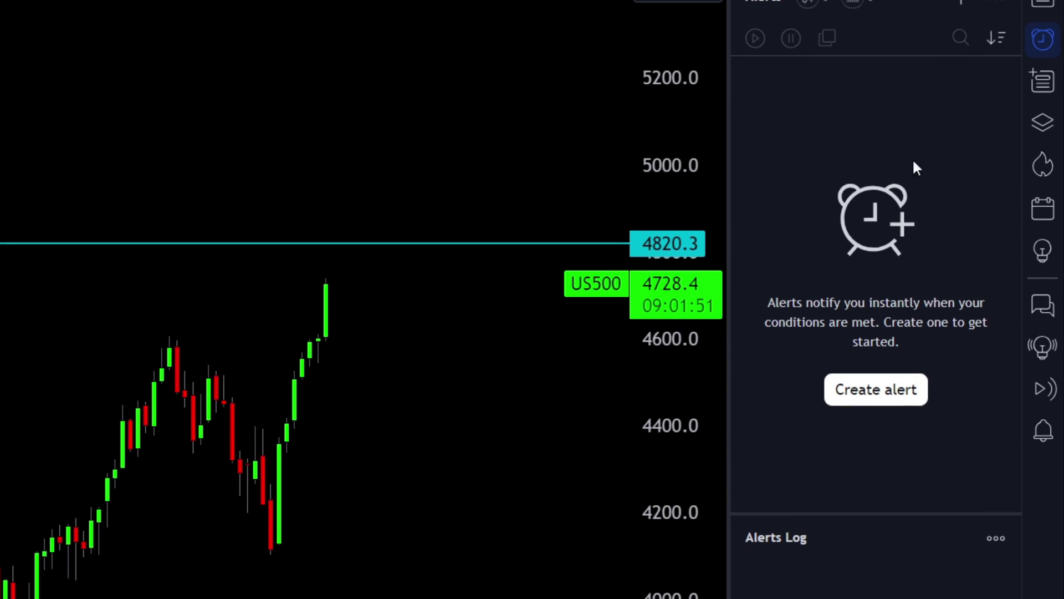
click(862, 396)
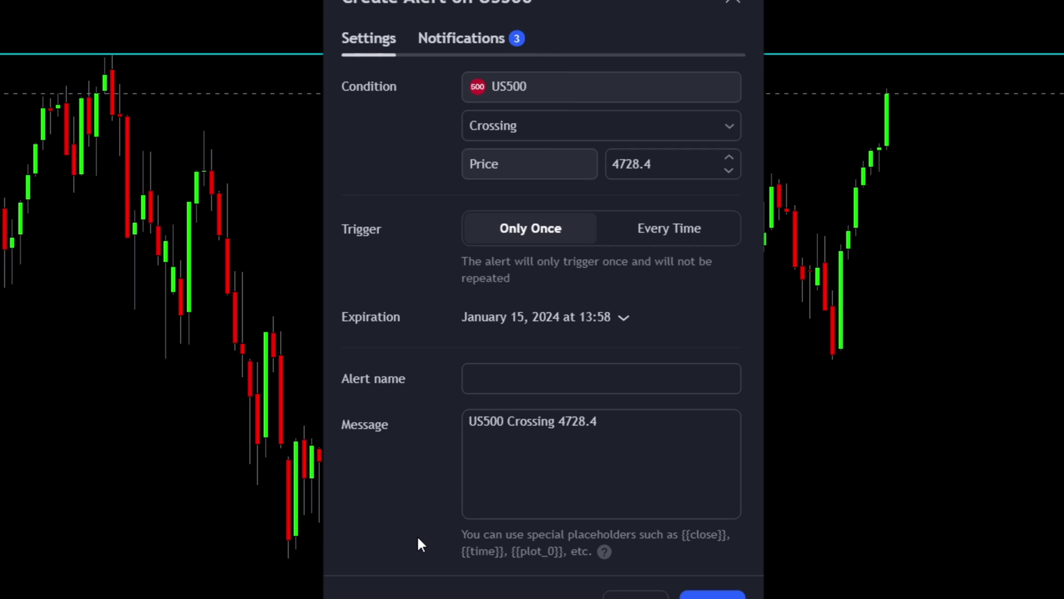
click(727, 125)
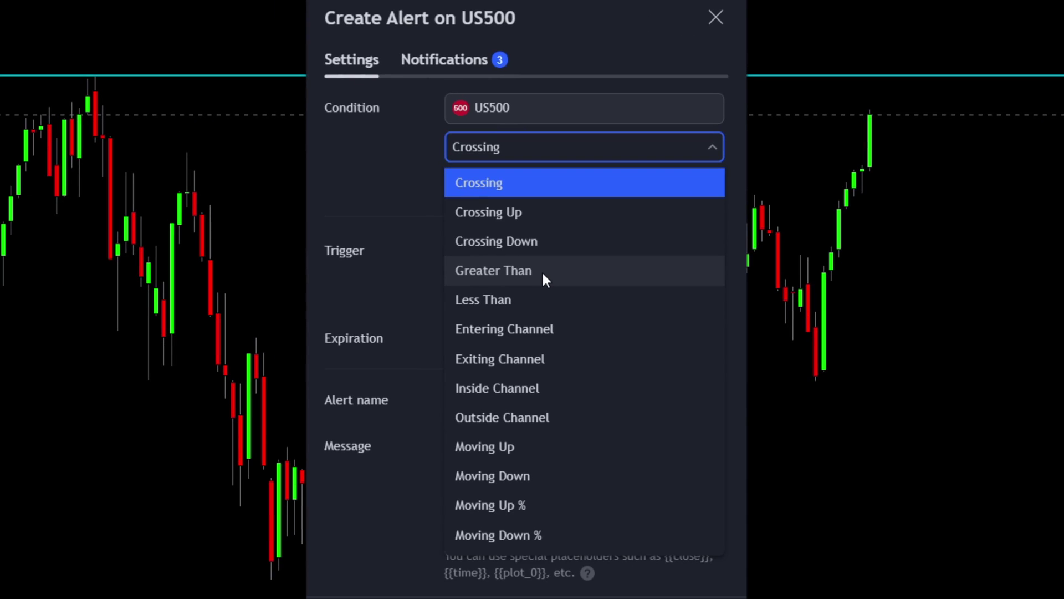
click(543, 273)
click(540, 272)
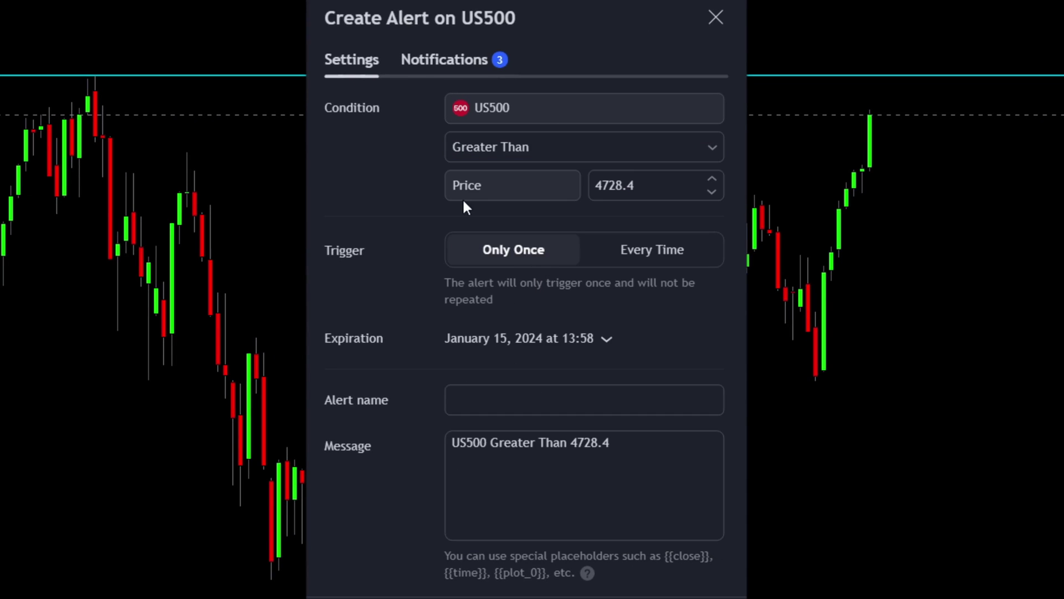
drag(694, 193, 589, 191)
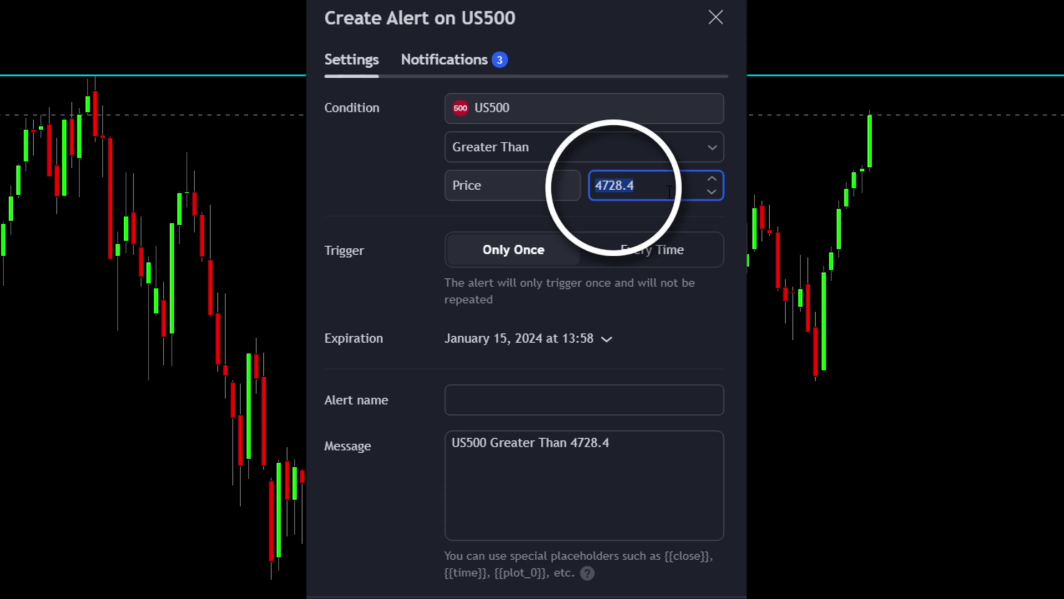
text(4800)
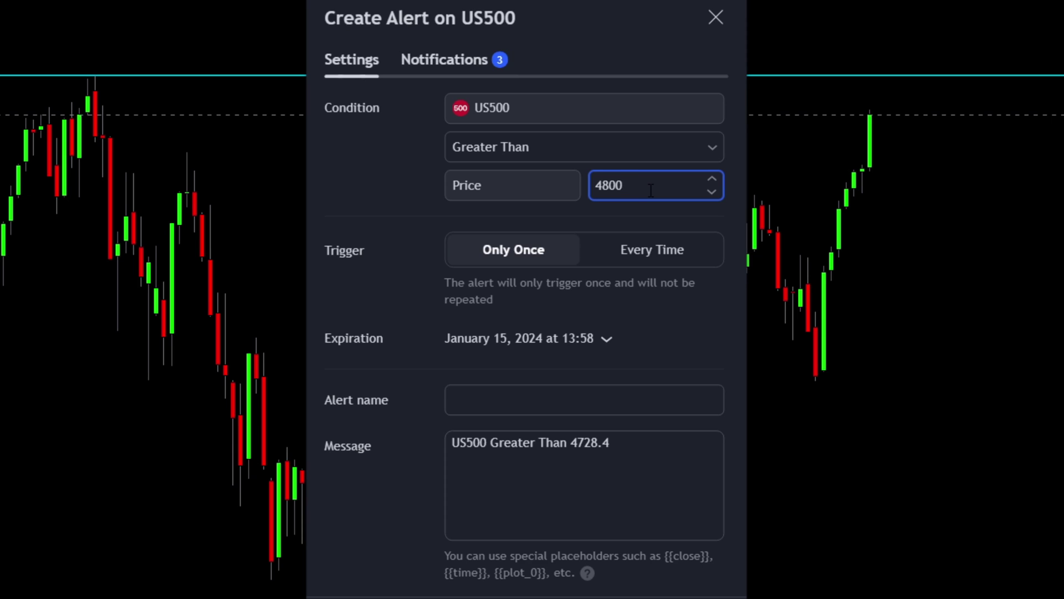
Circle the part of the horizontal line above the latest candle with the brush and delete the stroke
mouse_move(1047, 31)
mouse_down()
mouse_move(871, 34)
mouse_move(959, 133)
mouse_move(1063, 60)
mouse_up()
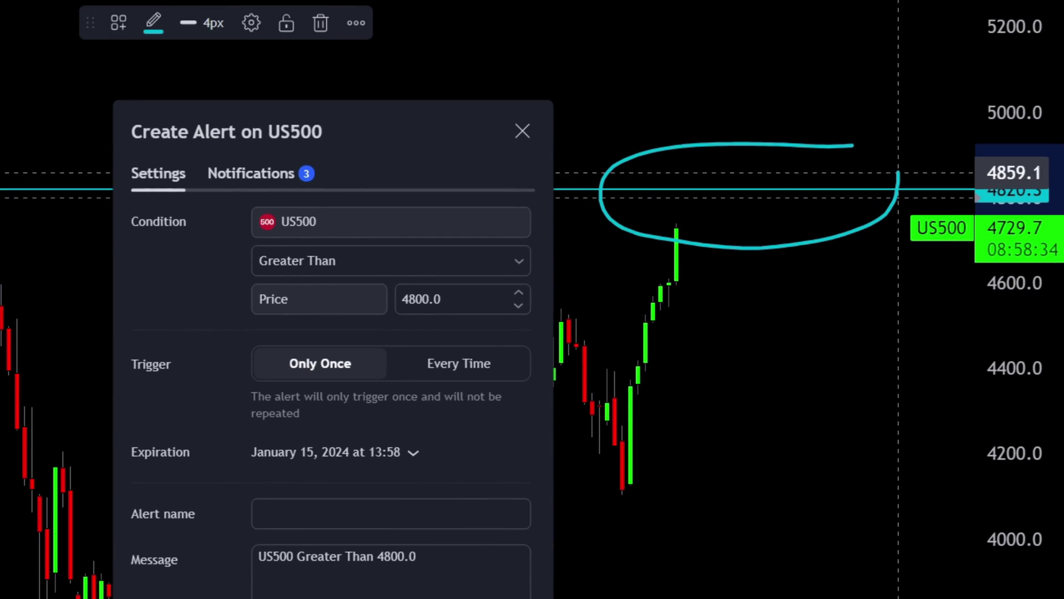
mouse_move(898, 173)
mouse_down()
mouse_move(682, 140)
mouse_move(732, 233)
mouse_move(848, 145)
mouse_move(645, 152)
mouse_up()
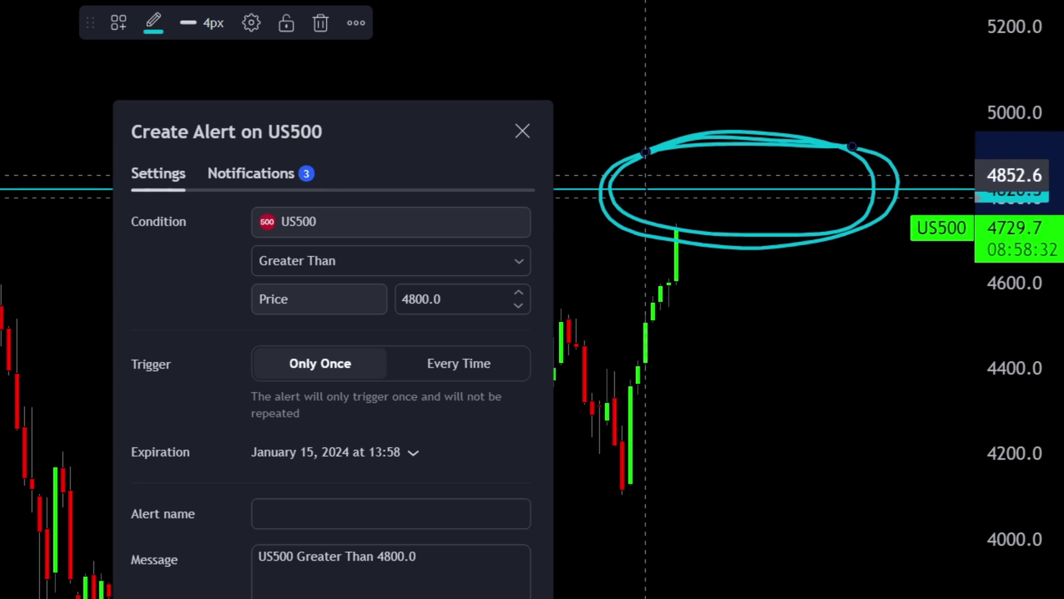
key(Delete)
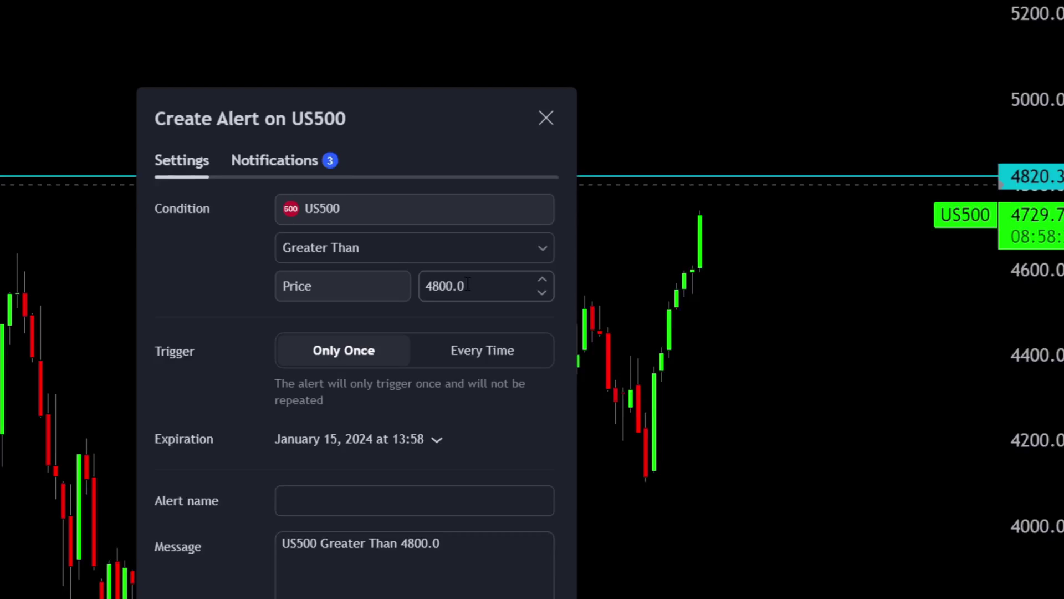
Set the alert's price threshold to 4820
drag(467, 283, 438, 283)
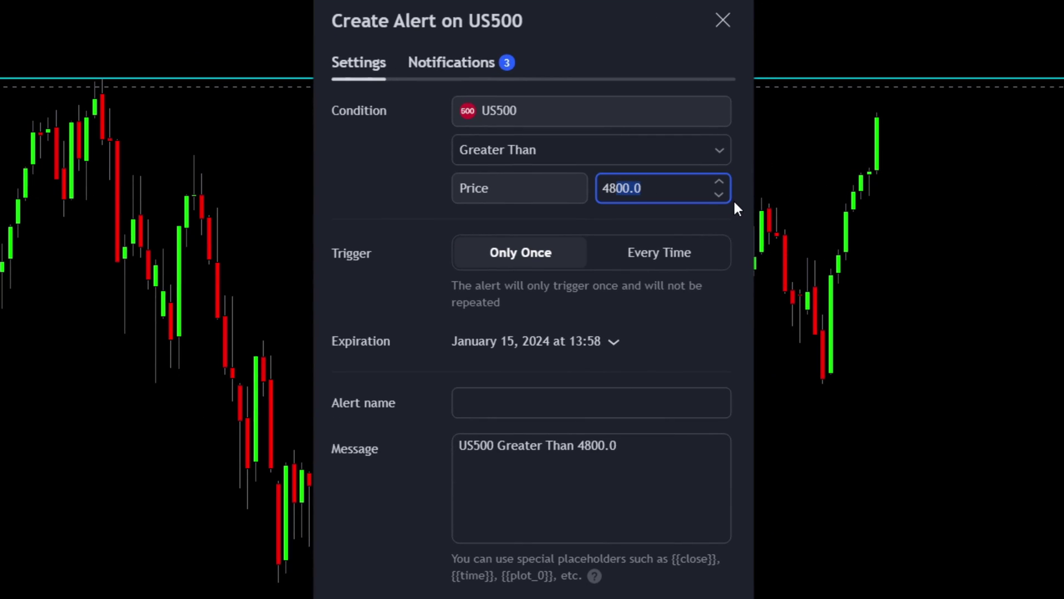
text(2)
text(0)
key(BackSpace)
key(BackSpace)
text(30)
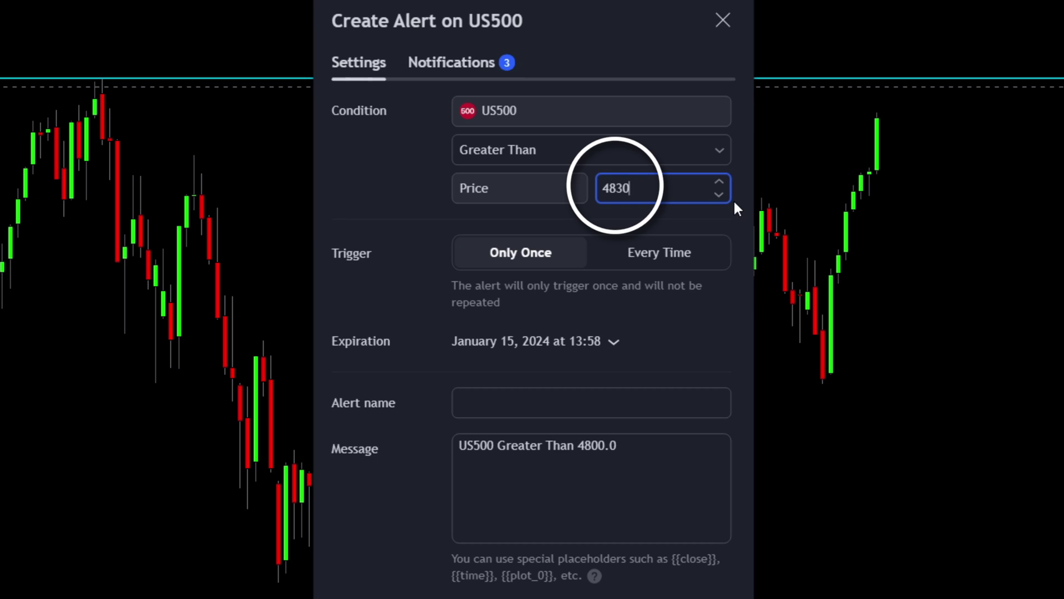
key(BackSpace)
text(20)
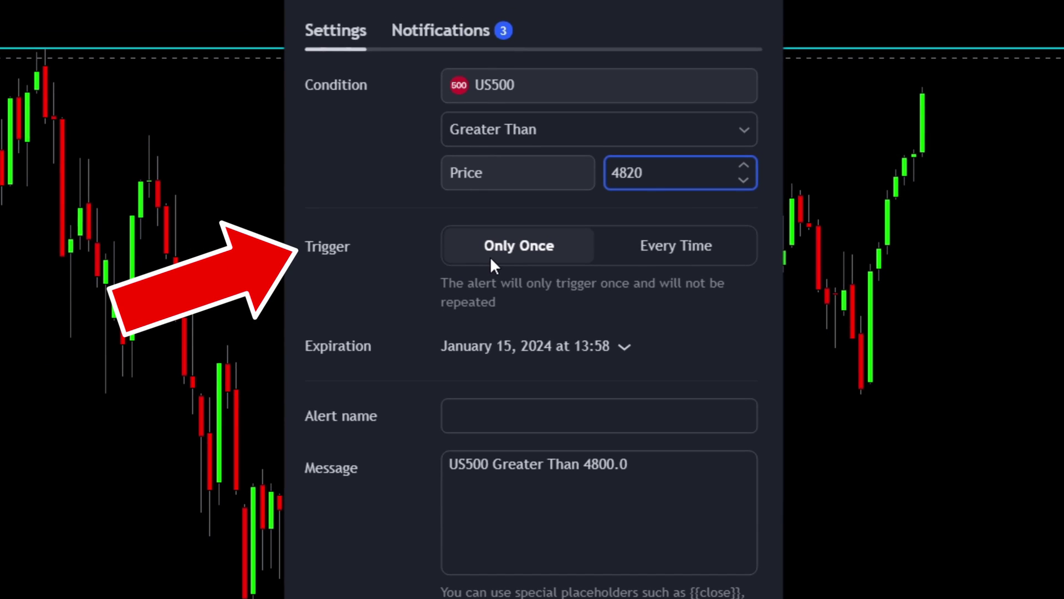
Try the Every Time trigger and return the alert to Only Once, keeping the existing expiration
click(666, 249)
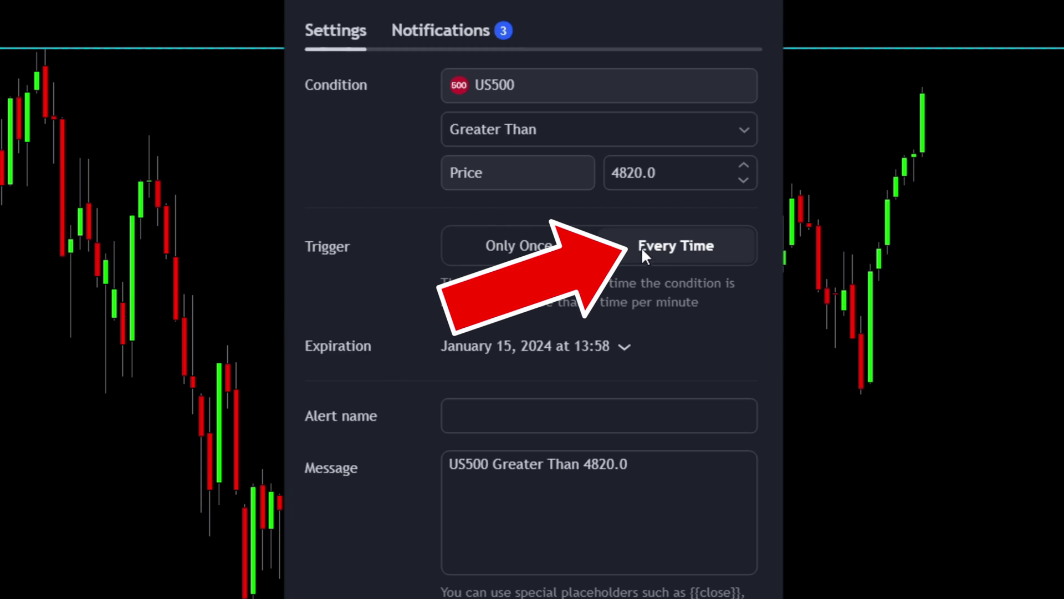
click(520, 247)
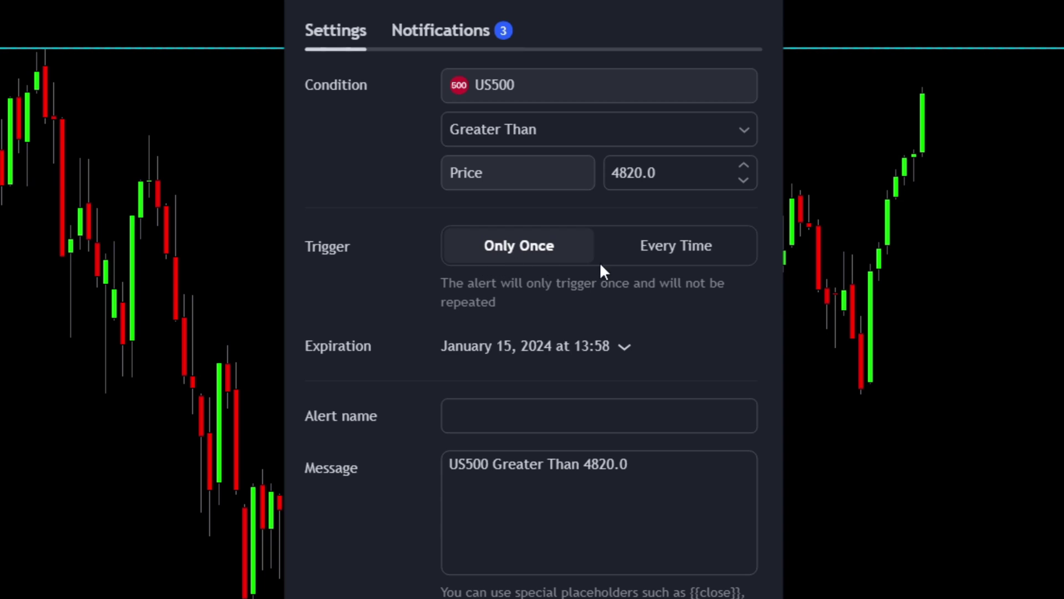
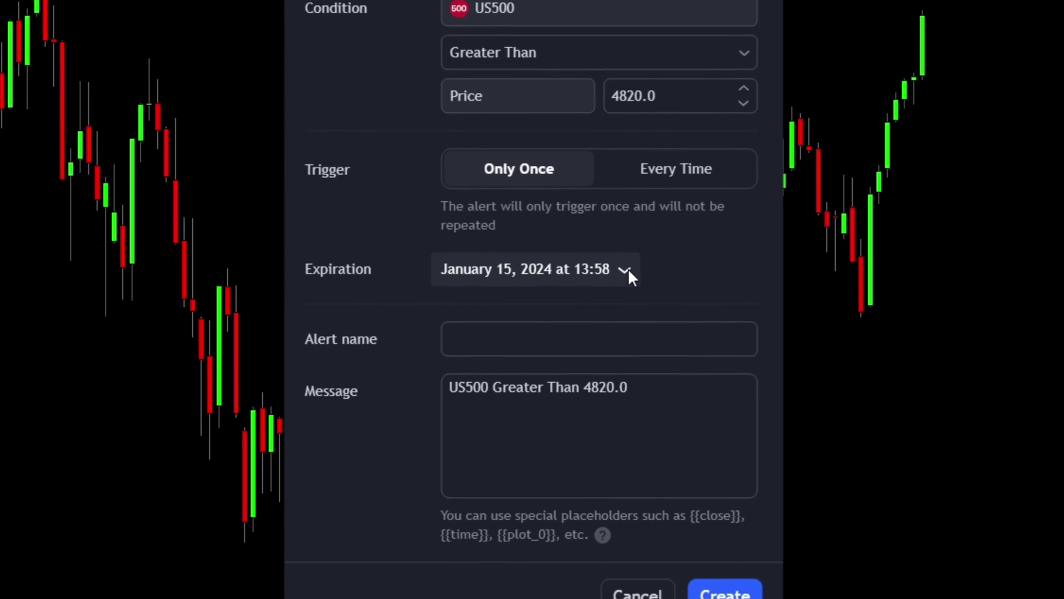
click(682, 149)
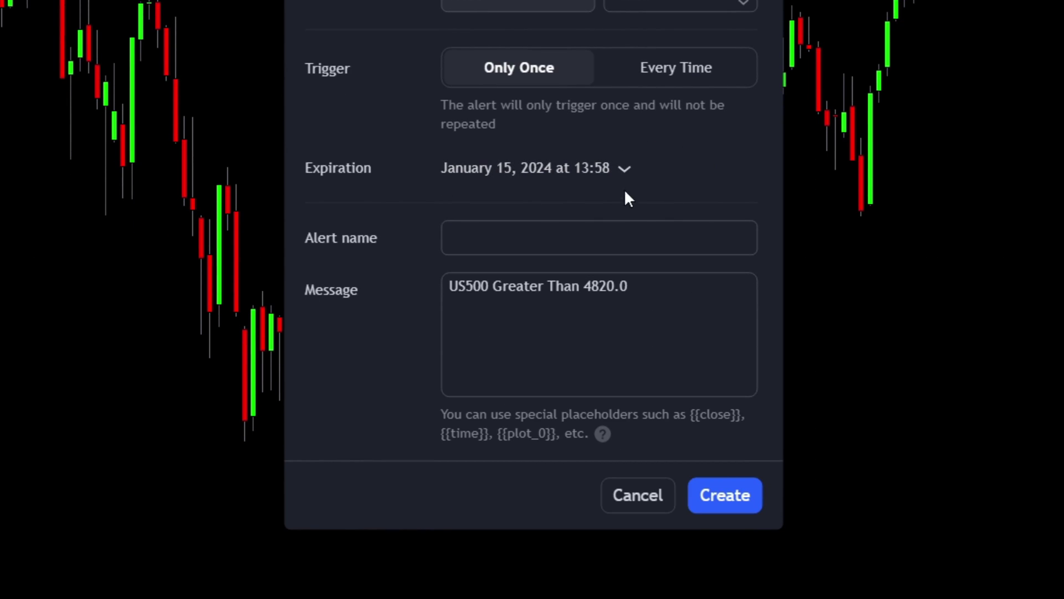
Name the alert "SP500 all time high" and create it
click(544, 229)
text(SP50)
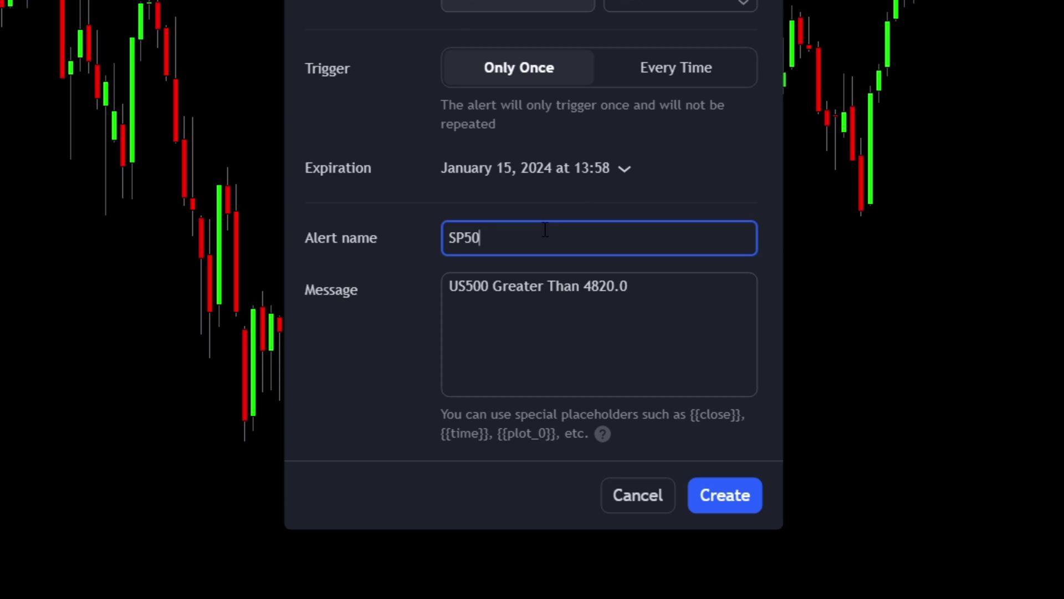
text(0 all time high)
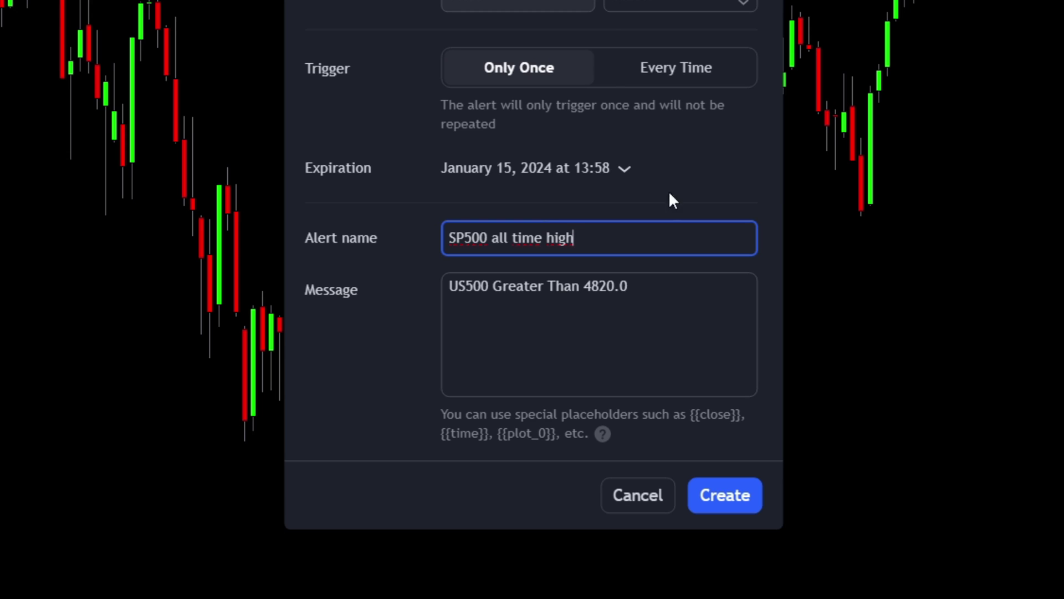
click(740, 507)
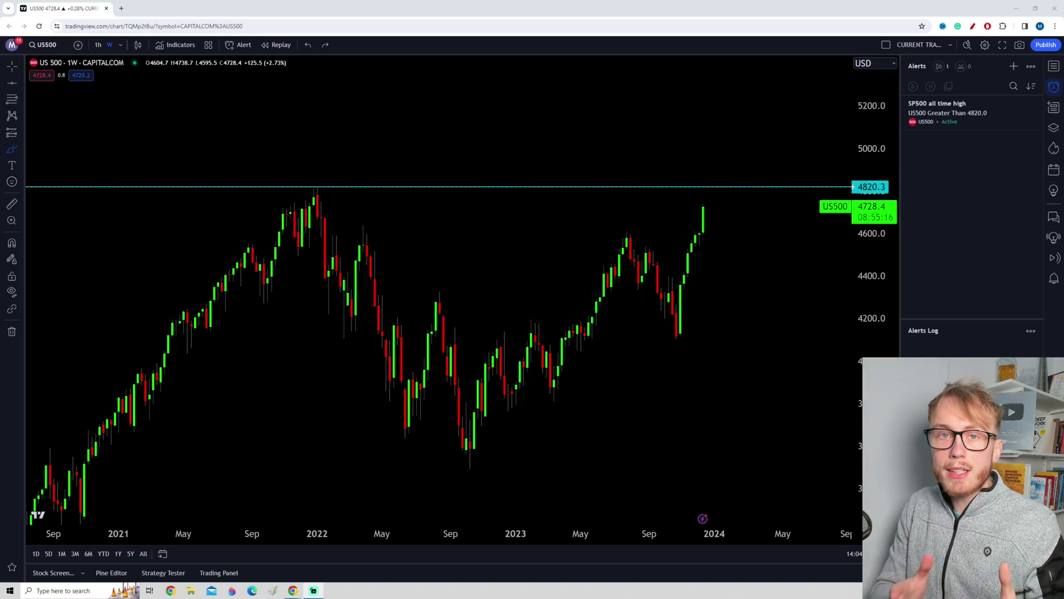
scroll(899, 475, down, 5)
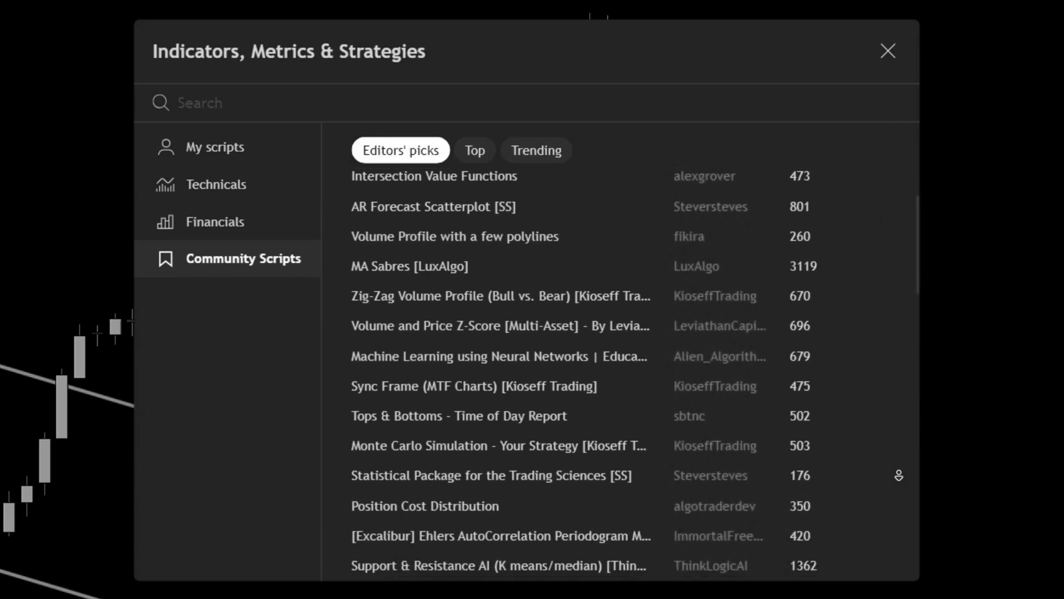
scroll(899, 476, down, 2)
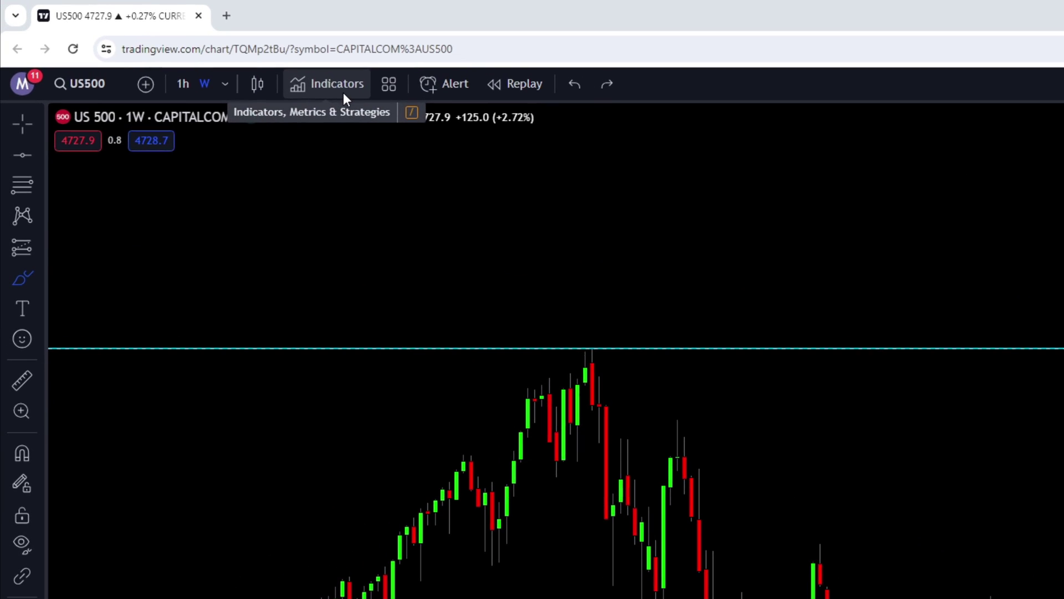
Search the indicators for "volume" and add the Volume indicator to the US500 chart
click(177, 45)
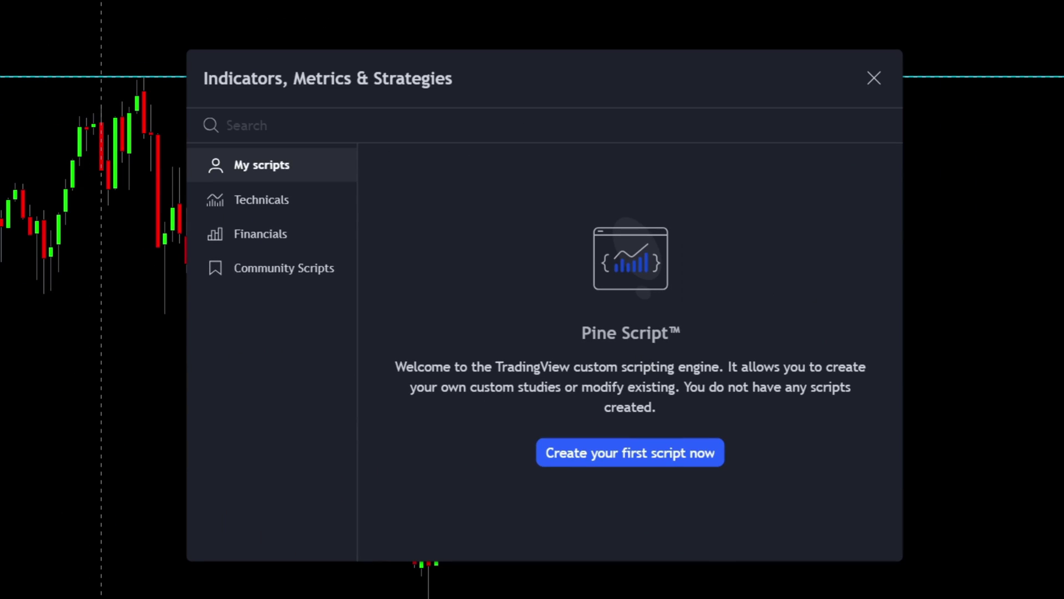
text(volume)
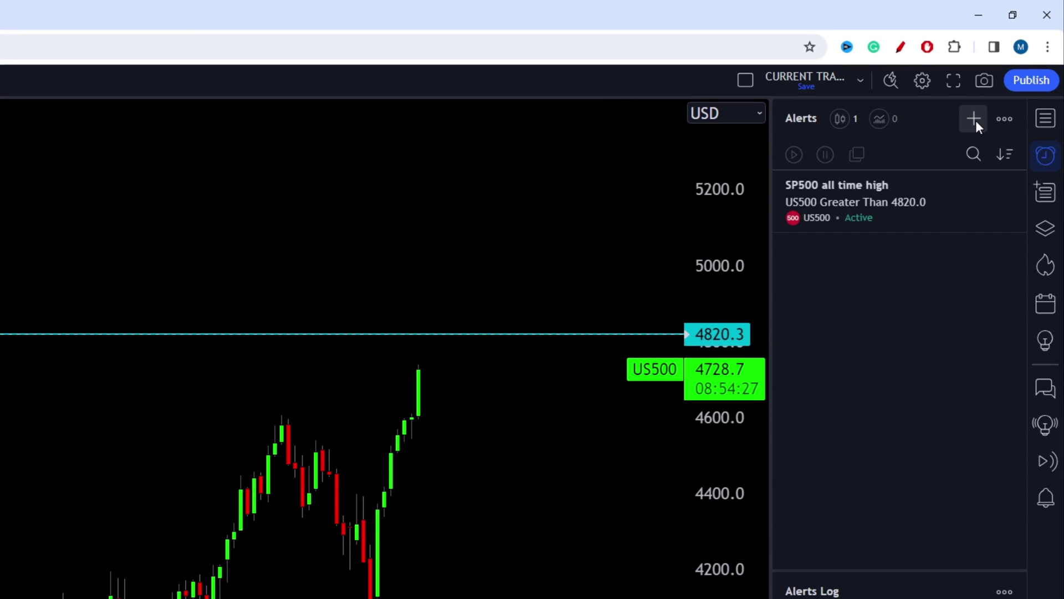
Start another alert on US500 and set its condition source to Vol
click(976, 121)
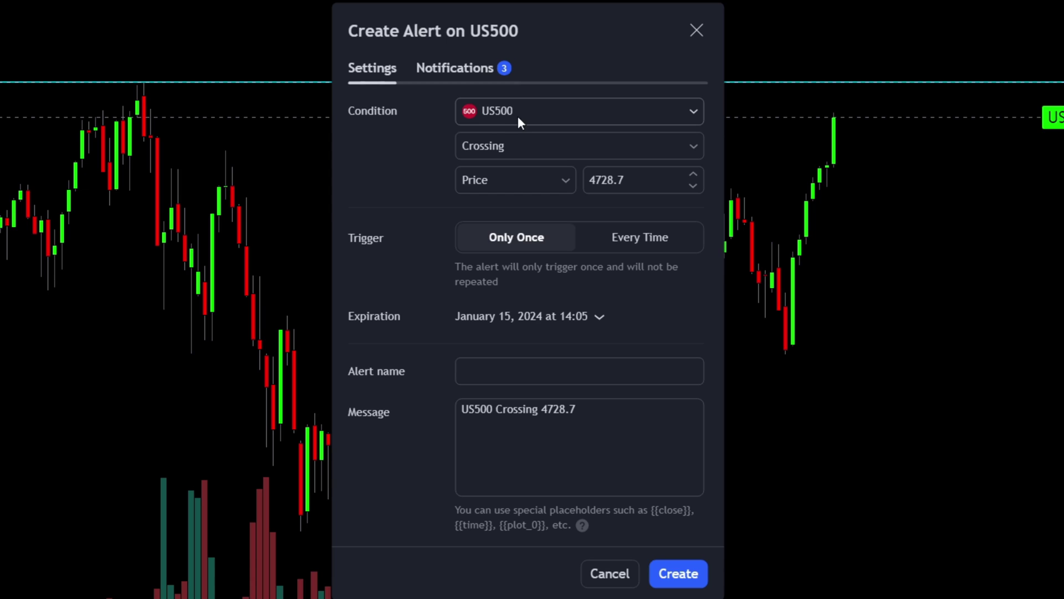
click(694, 112)
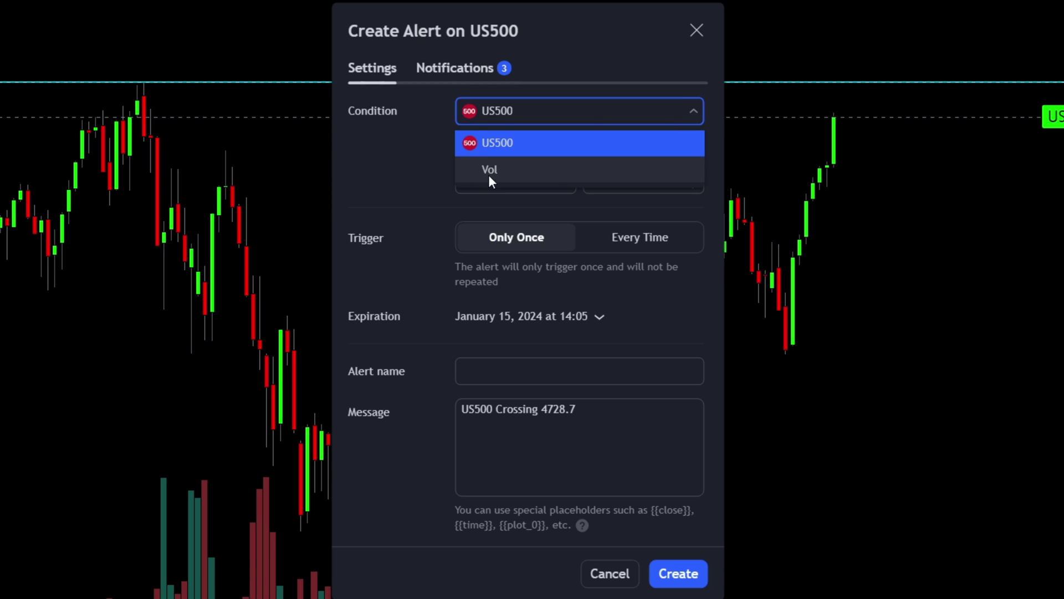
click(489, 172)
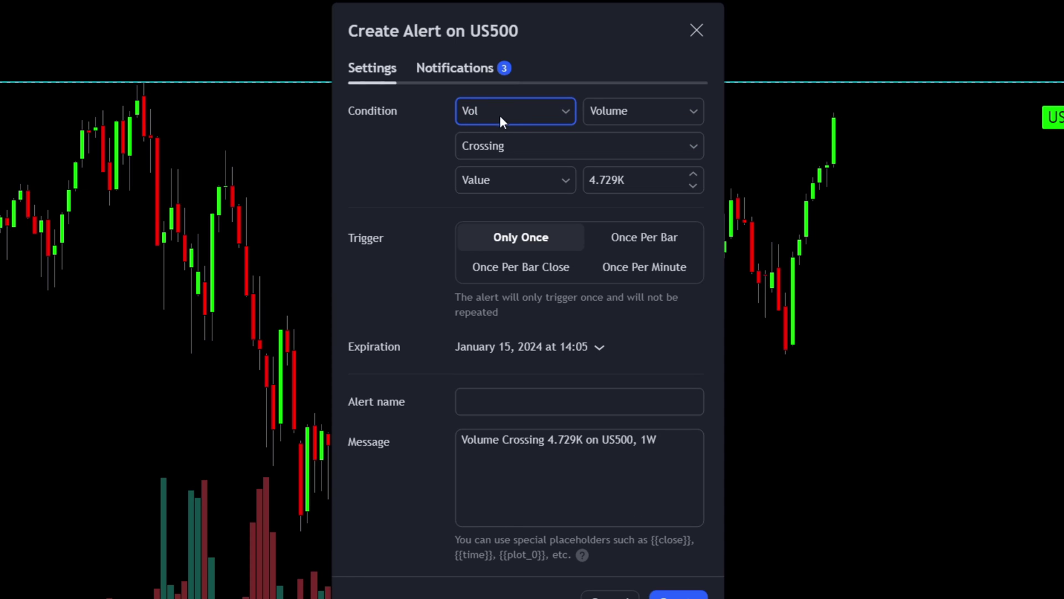
Set the volume alert's condition to Greater Than a value of 500K
click(544, 145)
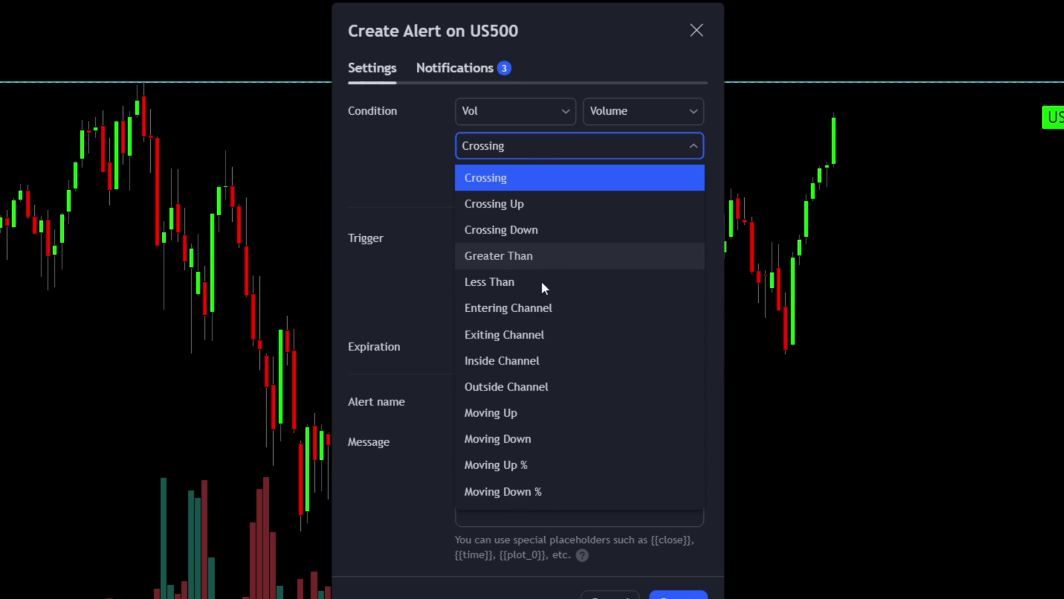
click(495, 258)
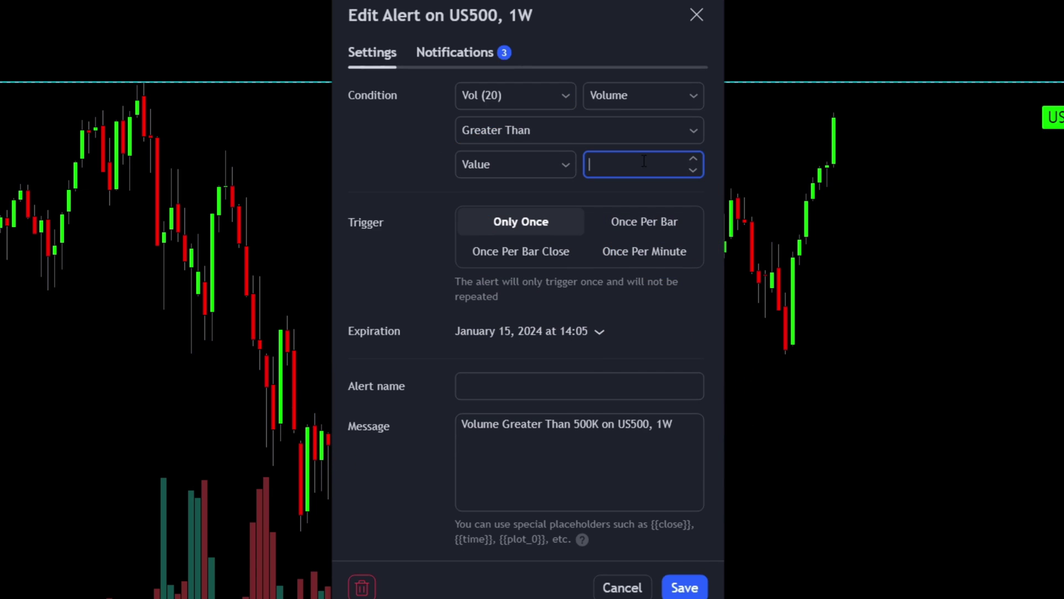
text(500000)
click(577, 169)
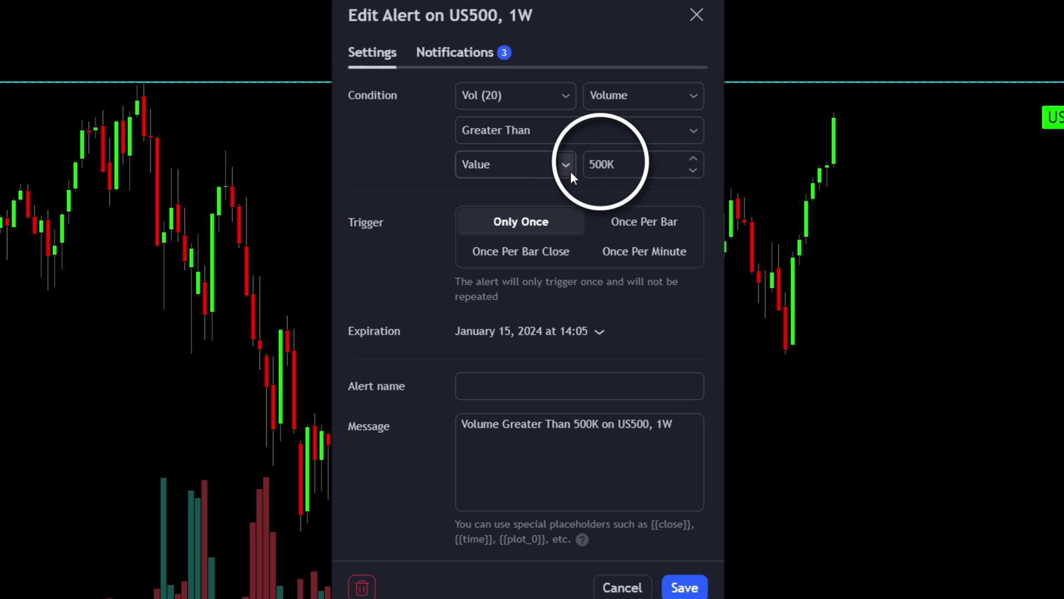
click(616, 165)
click(557, 188)
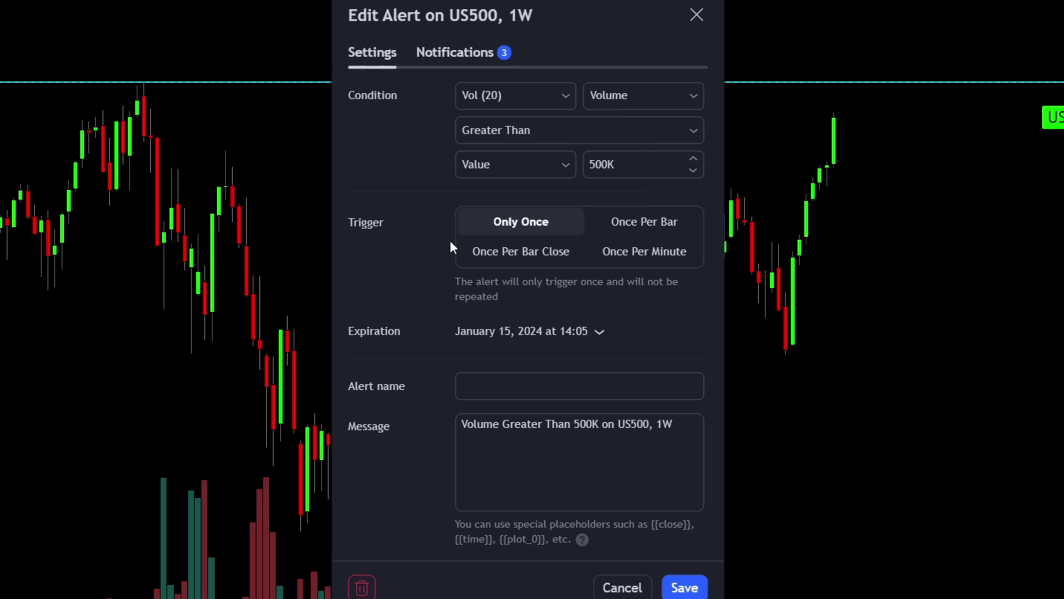
Name the volume alert "High Volume" and save it
click(491, 378)
text(High Volume)
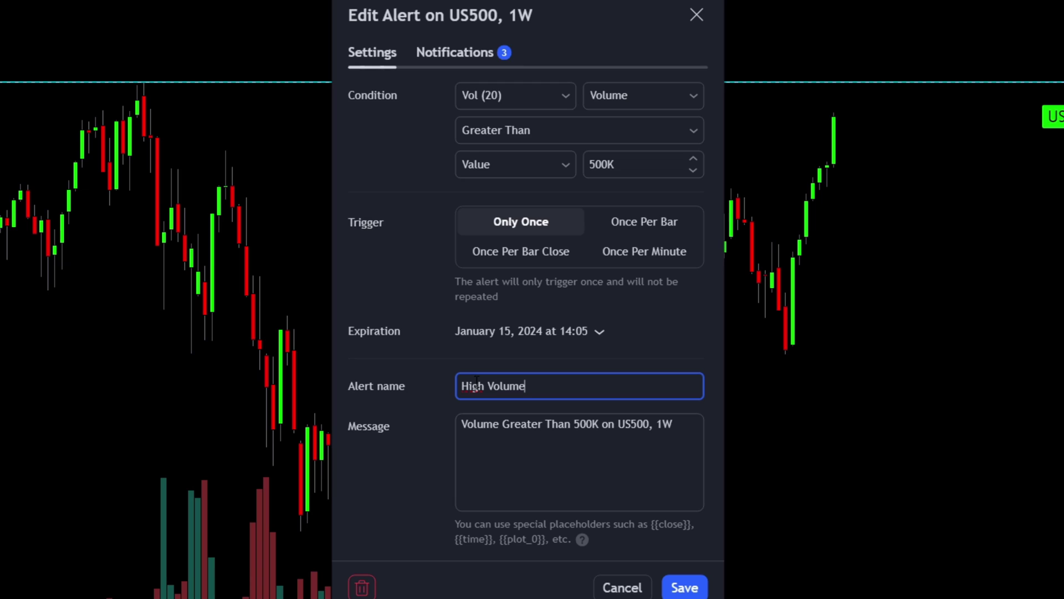
click(686, 589)
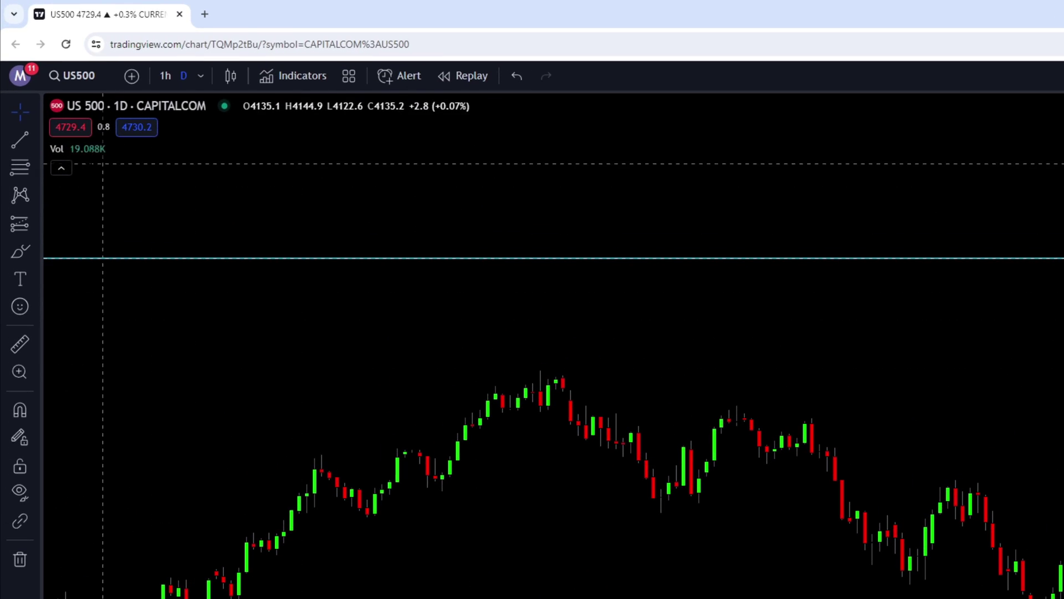
Draw a descending trend line along the swing highs of the pullback on the daily US500 chart and adjust its upper end
click(35, 140)
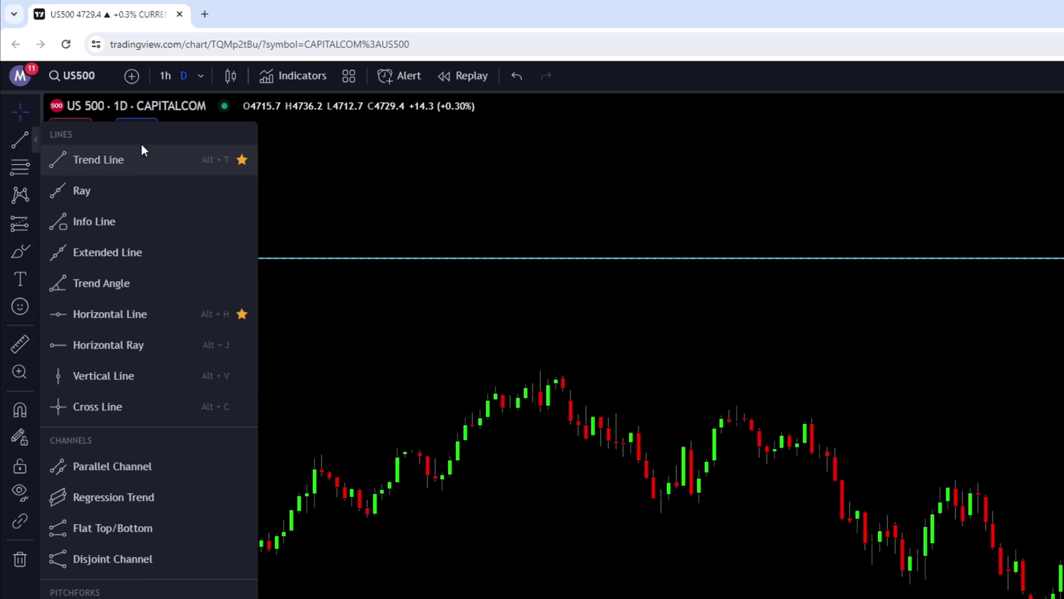
click(105, 164)
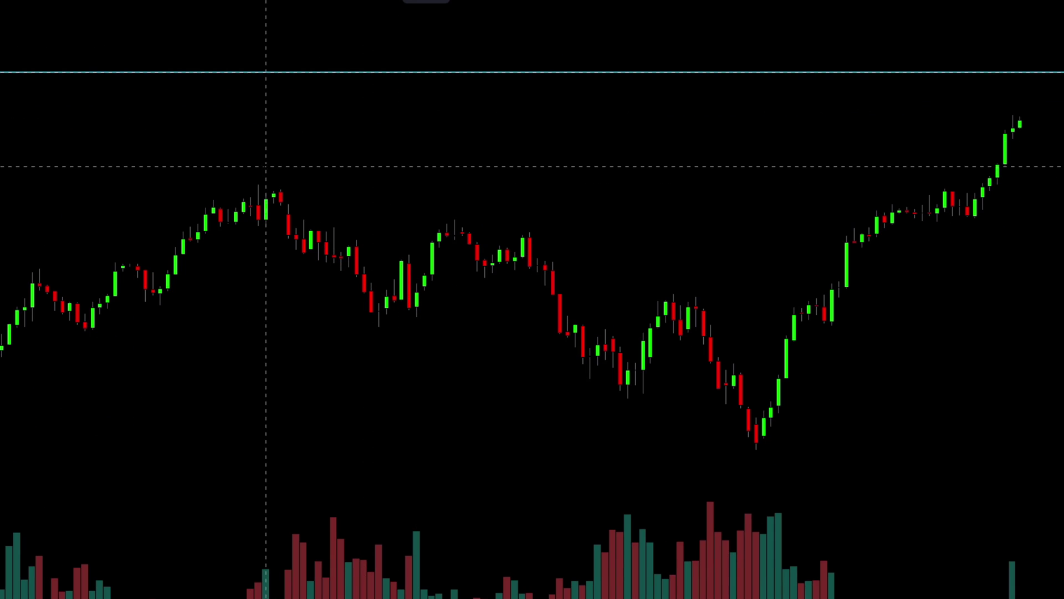
click(318, 119)
click(899, 394)
drag(322, 121, 250, 115)
Duplicate the descending trend line and place the copy along the swing lows to form a parallel channel
key(ctrl+c)
key(ctrl+v)
drag(589, 232, 560, 375)
Sketch the bull flag freehand over the uptrend, channel swings and breakout, and delete the sketch
scroll(560, 376, down, 5)
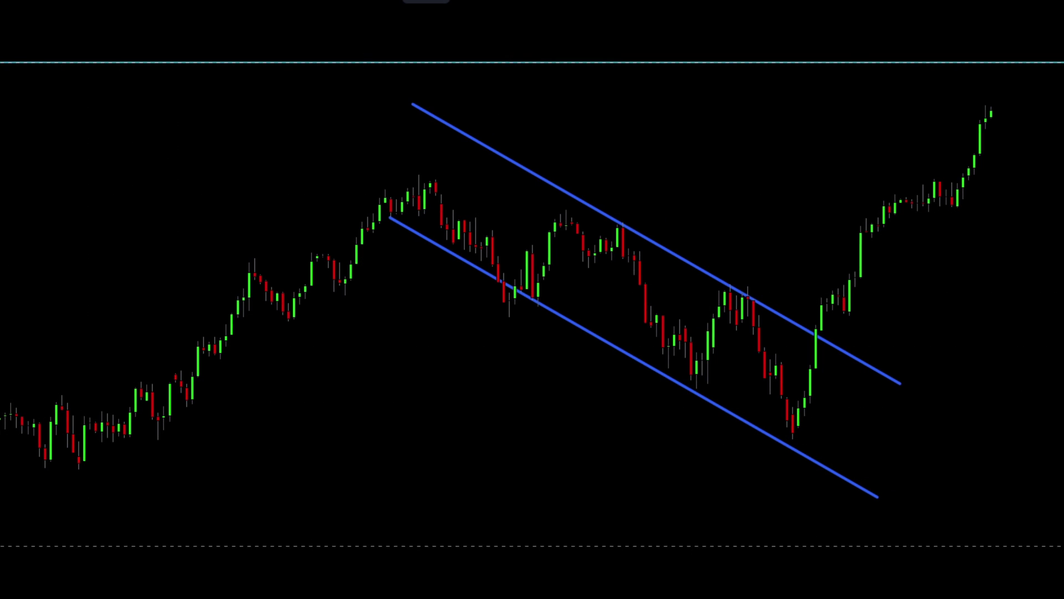
mouse_move(0, 555)
mouse_down()
mouse_move(213, 362)
mouse_move(506, 161)
mouse_move(505, 309)
mouse_move(629, 382)
mouse_up()
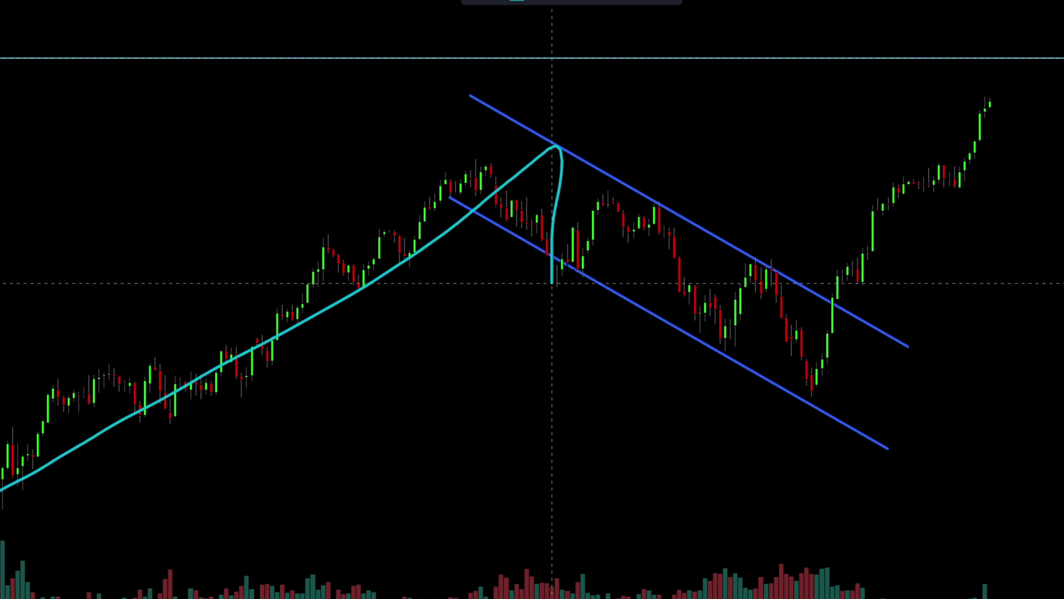
mouse_move(664, 346)
mouse_down()
mouse_move(754, 366)
mouse_move(1053, 11)
mouse_move(854, 139)
mouse_up()
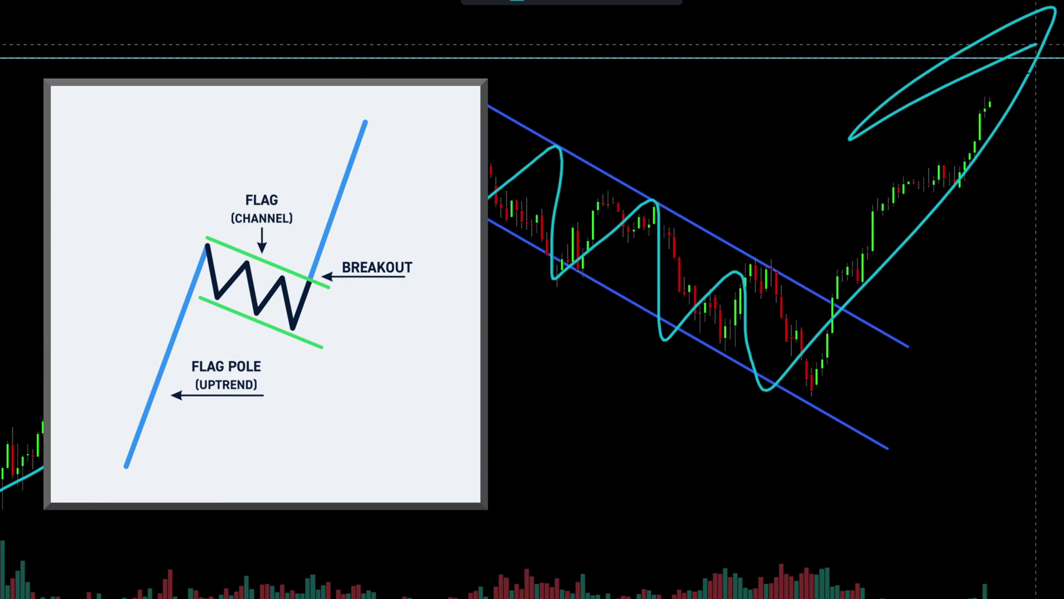
mouse_move(52, 453)
mouse_down()
mouse_move(482, 116)
mouse_move(532, 235)
mouse_move(705, 251)
mouse_move(786, 389)
mouse_move(872, 157)
mouse_move(977, 214)
mouse_up()
key(Delete)
Select the upper trend line of the channel and start a new alert on it
scroll(720, 195, up, 3)
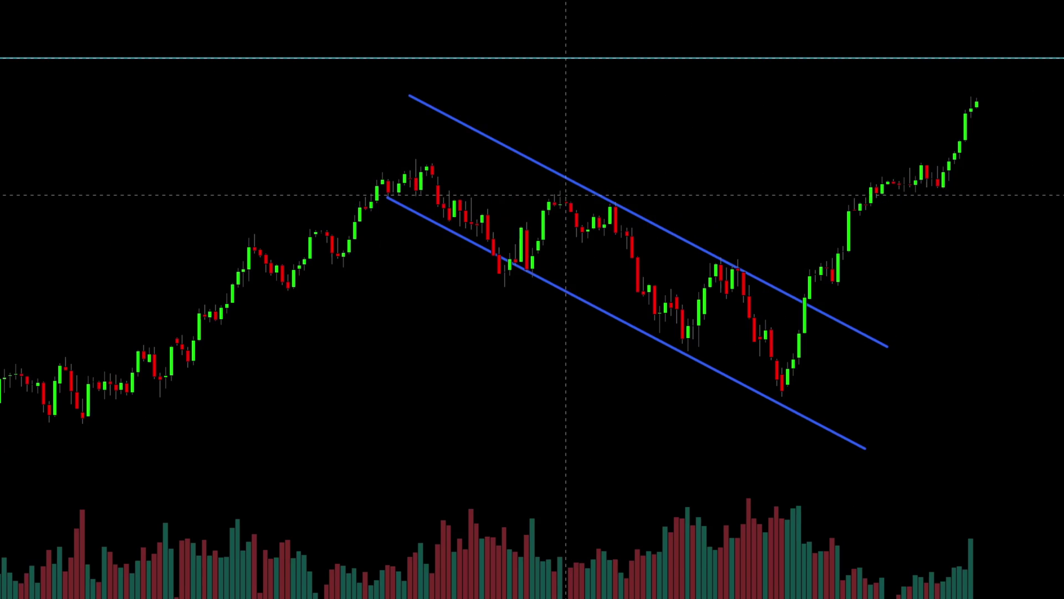
drag(532, 277, 380, 239)
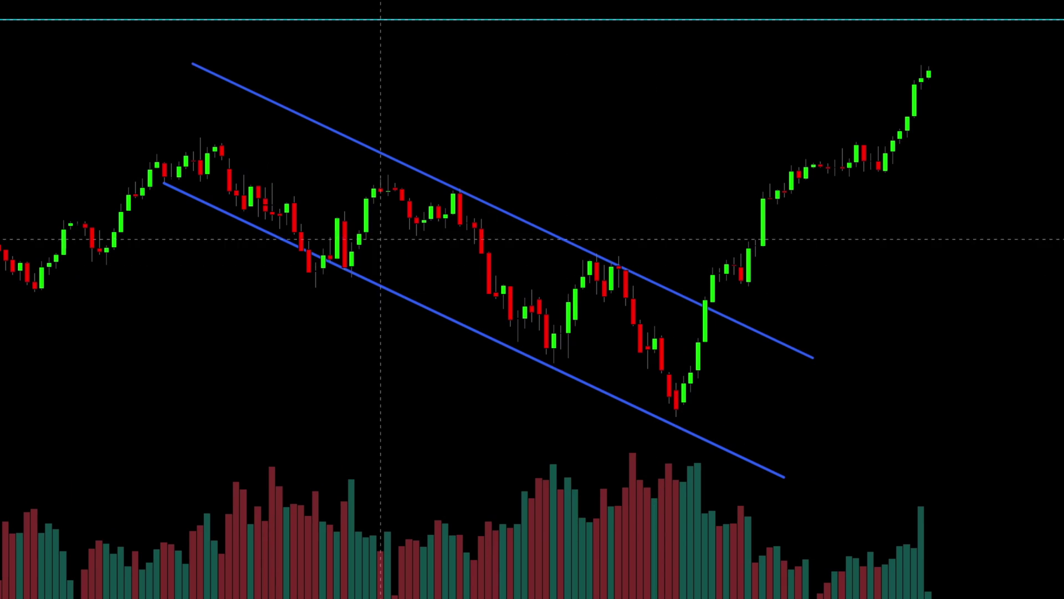
mouse_move(755, 257)
mouse_down()
mouse_move(732, 332)
mouse_move(674, 328)
mouse_move(741, 243)
mouse_up()
click(560, 244)
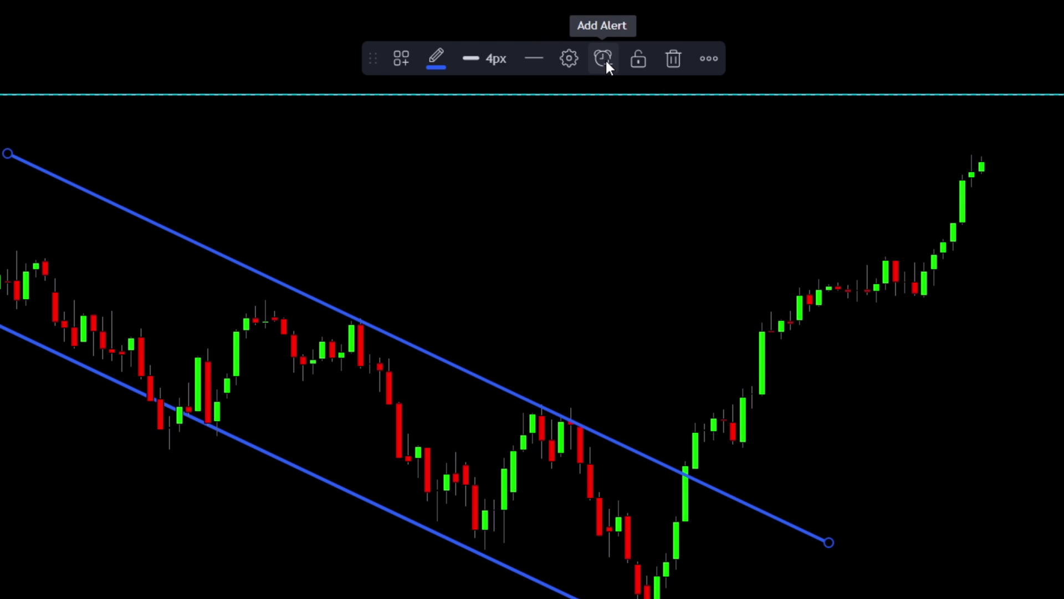
click(604, 58)
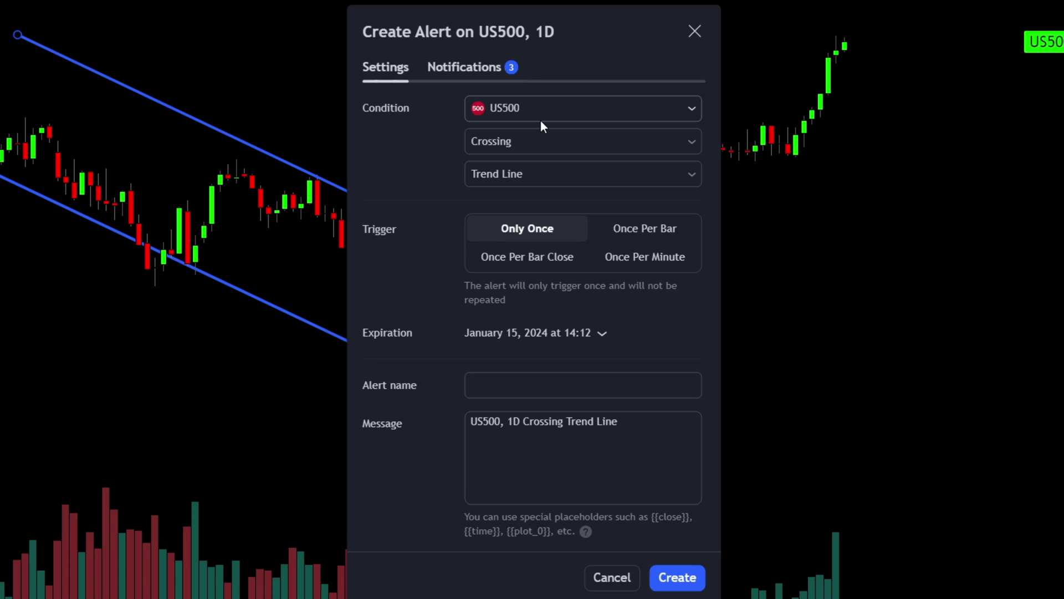
Set the alert condition to US500 Greater Than Trend Line
click(528, 144)
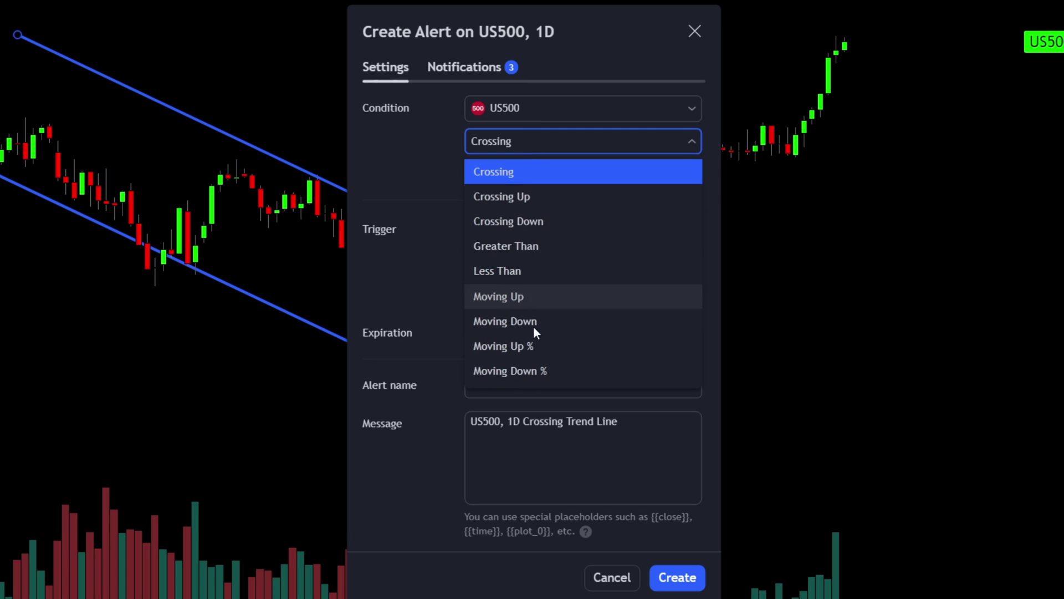
click(526, 248)
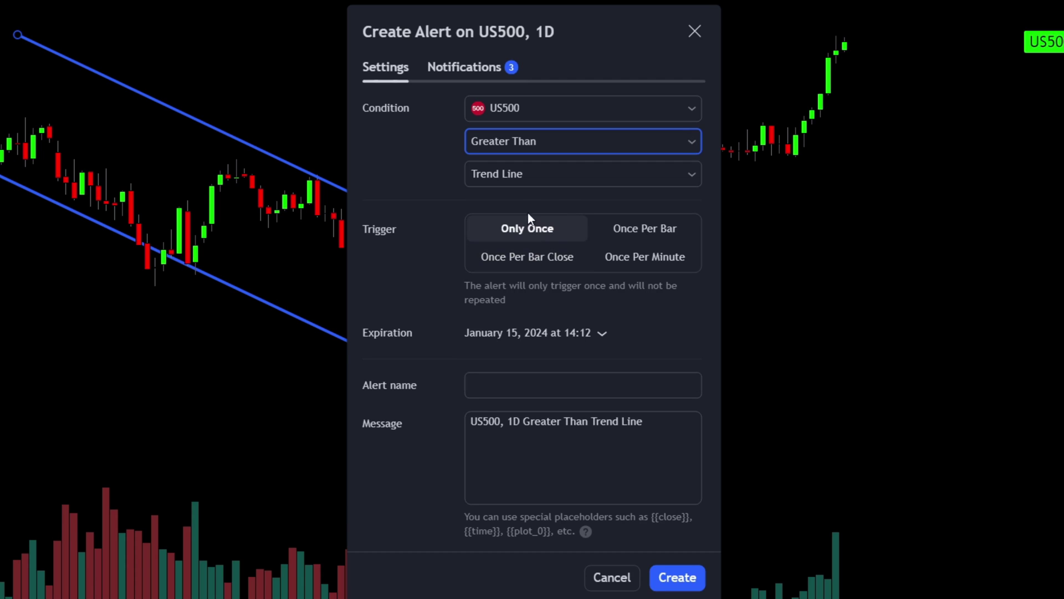
click(553, 176)
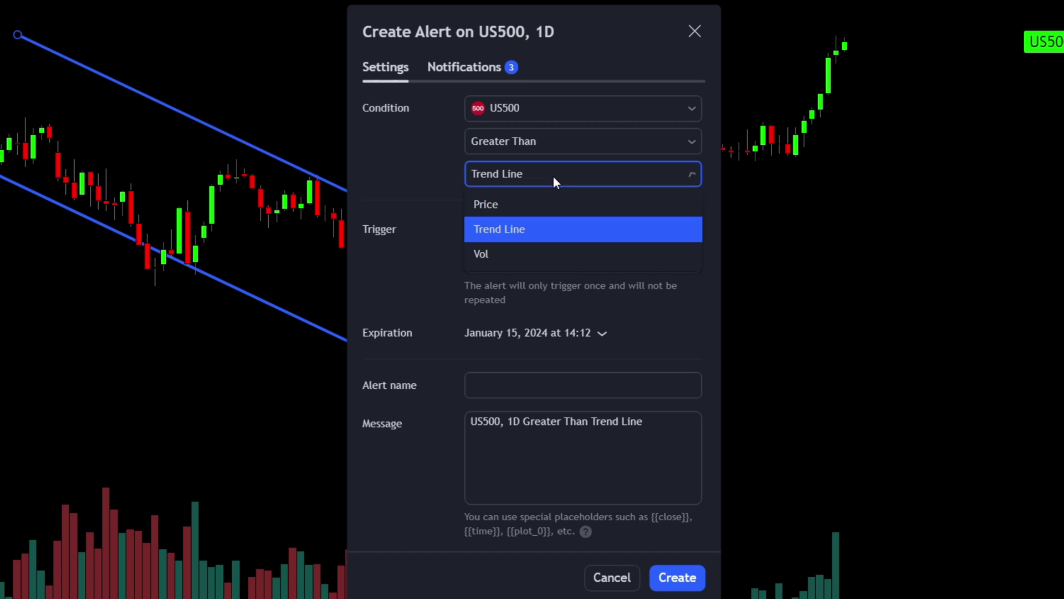
click(498, 230)
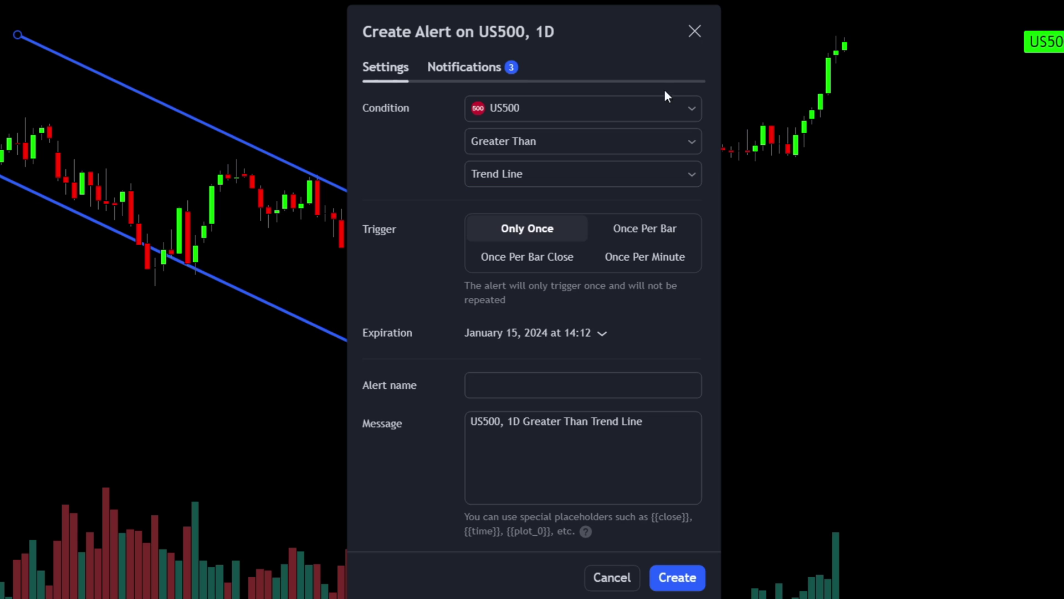